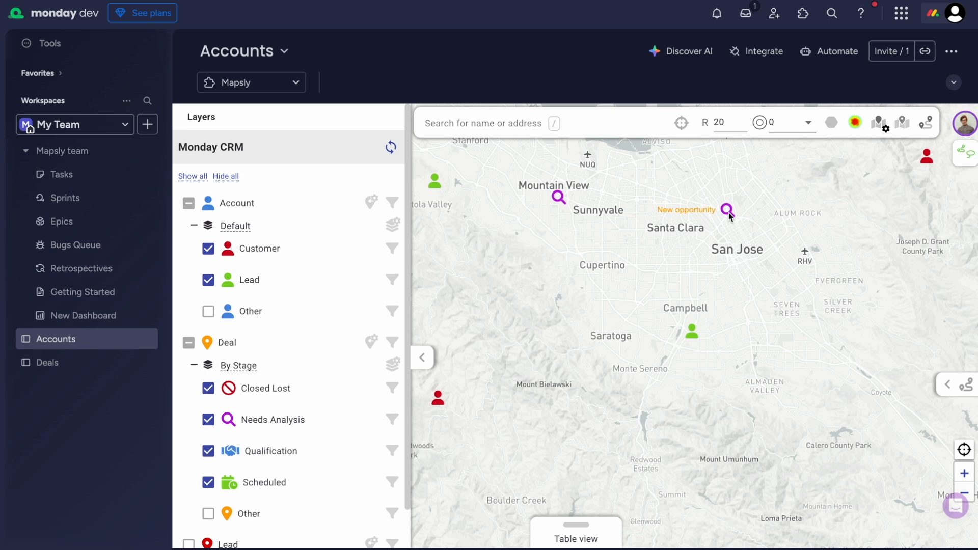
pyautogui.moveTo(749, 351); pyautogui.dragTo(691, 407)
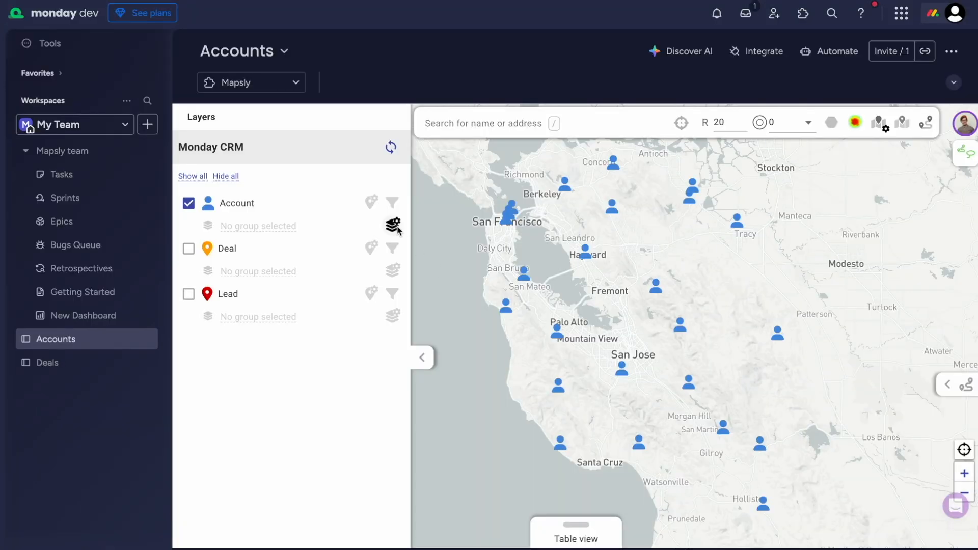
pyautogui.click(393, 224)
pyautogui.click(529, 230)
pyautogui.click(309, 361)
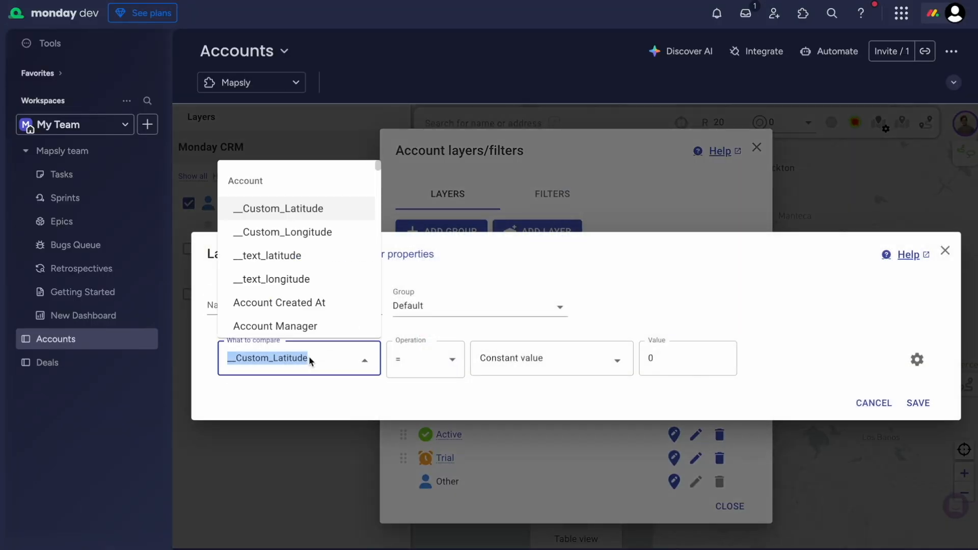
pyautogui.write('type')
pyautogui.click(304, 433)
pyautogui.click(669, 357)
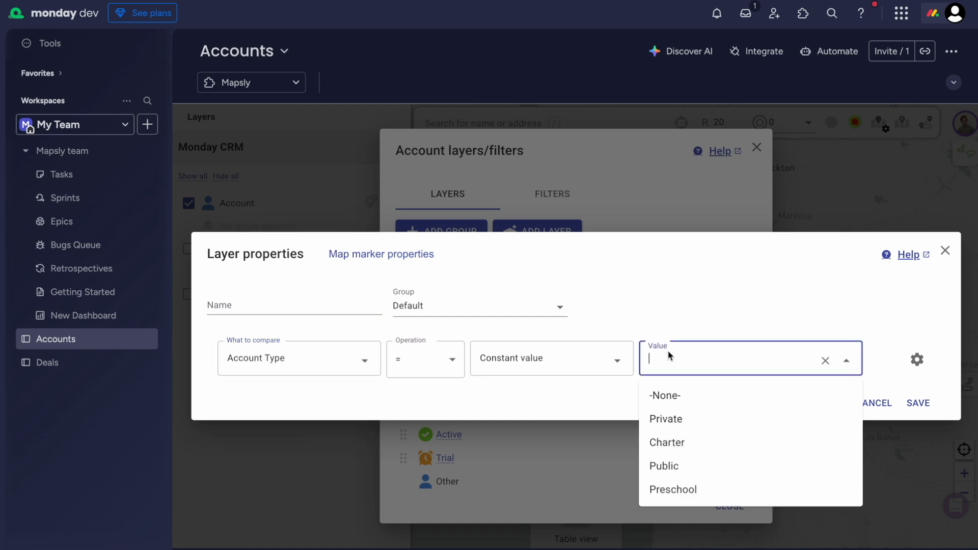
pyautogui.click(945, 251)
pyautogui.click(756, 148)
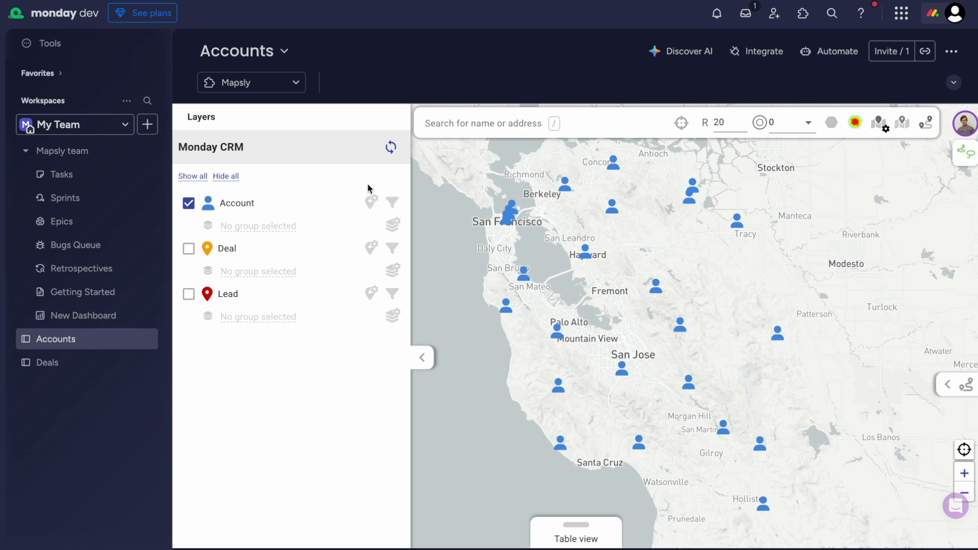
# - Group the Account markers by Account Status and switch the grouping to By Account Type
pyautogui.click(273, 226)
pyautogui.click(268, 315)
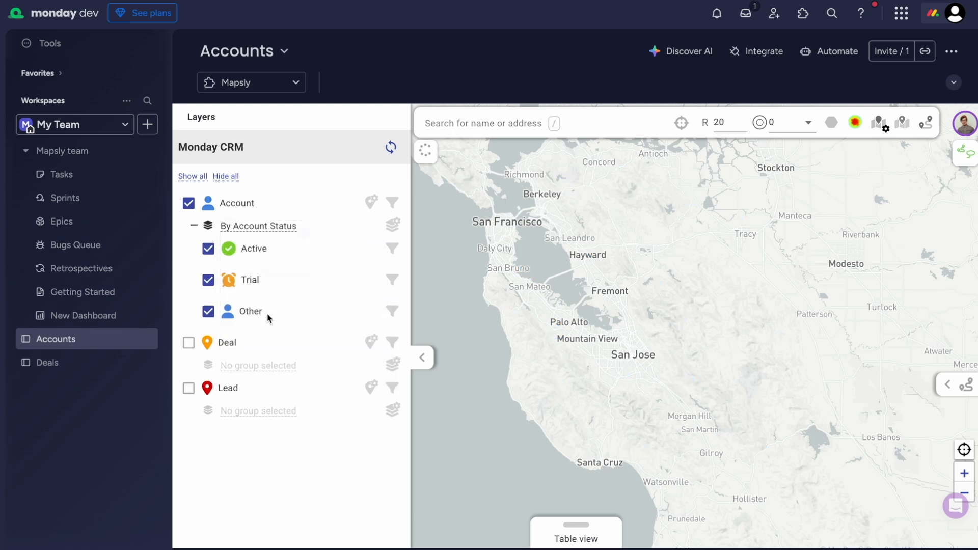
pyautogui.click(264, 228)
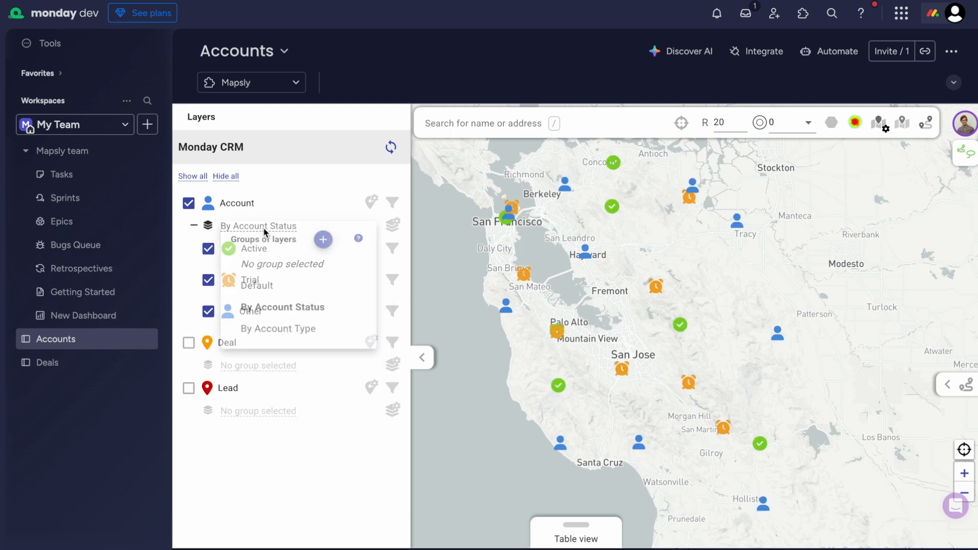
pyautogui.click(268, 336)
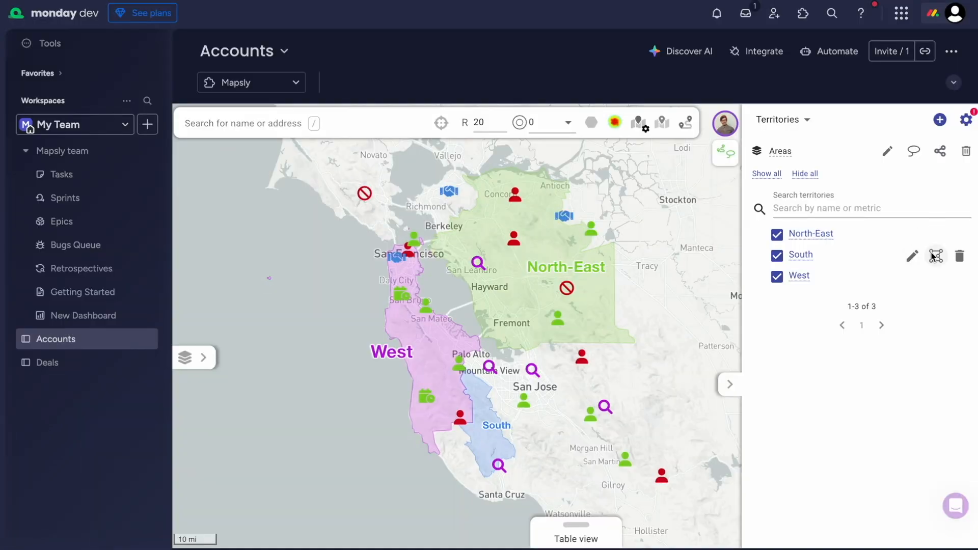
# - Extend the South territory over the San Jose and Gilroy area and save the new region
pyautogui.click(933, 255)
pyautogui.click(828, 255)
pyautogui.moveTo(589, 375)
pyautogui.mouseDown()
pyautogui.moveTo(533, 466)
pyautogui.moveTo(656, 445)
pyautogui.mouseUp()
pyautogui.click(657, 444)
pyautogui.click(894, 323)
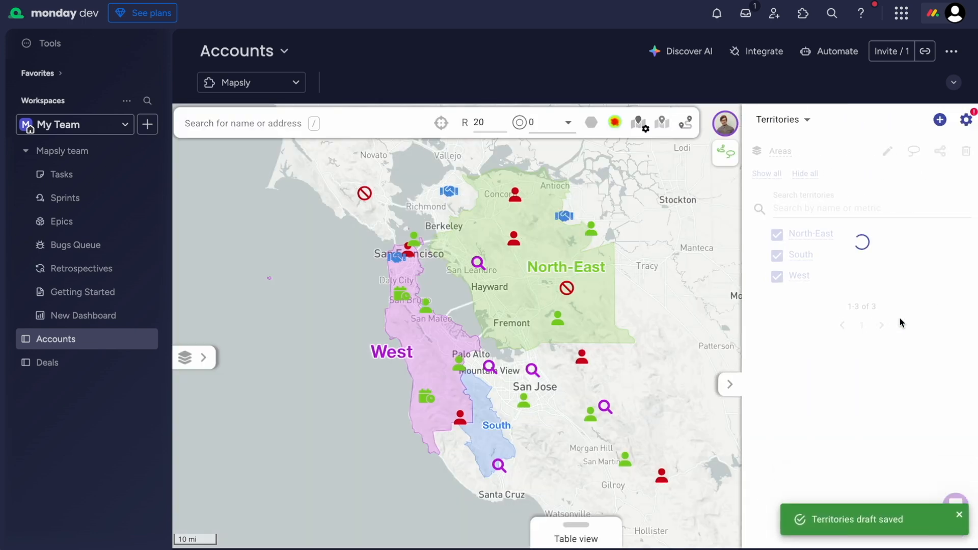
# - Set the assigned user in the South territory's properties, save the properties and save the territories
pyautogui.click(911, 286)
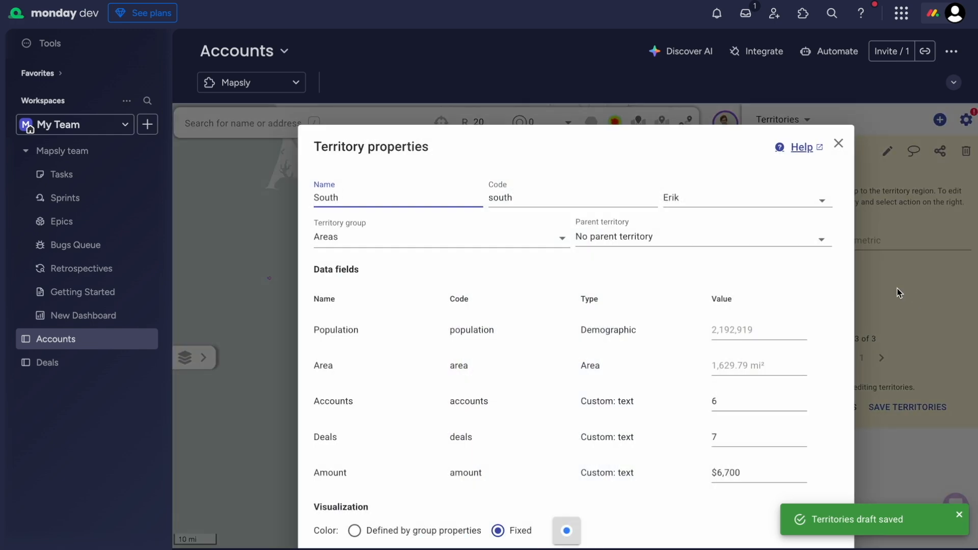
pyautogui.click(740, 200)
pyautogui.scroll(-3, 688, 421)
pyautogui.click(815, 509)
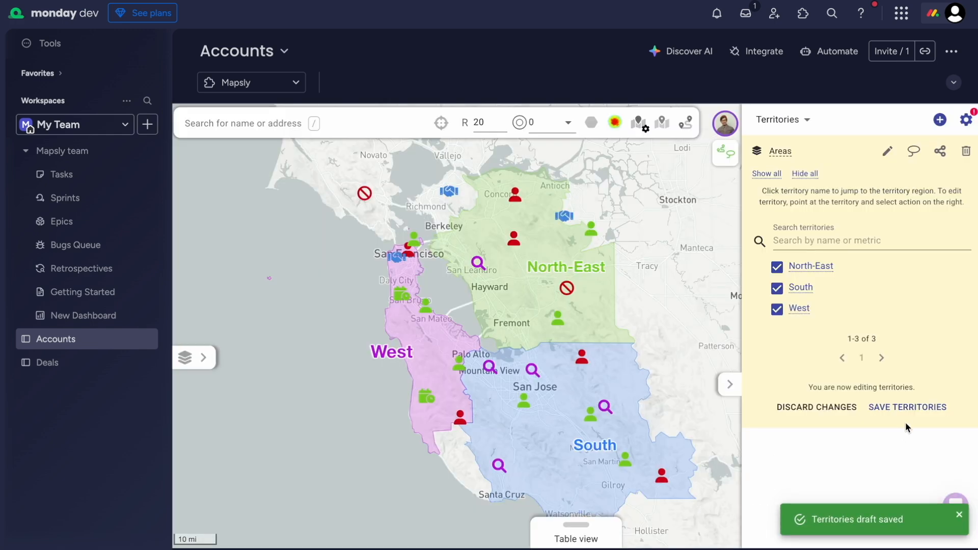
pyautogui.click(907, 414)
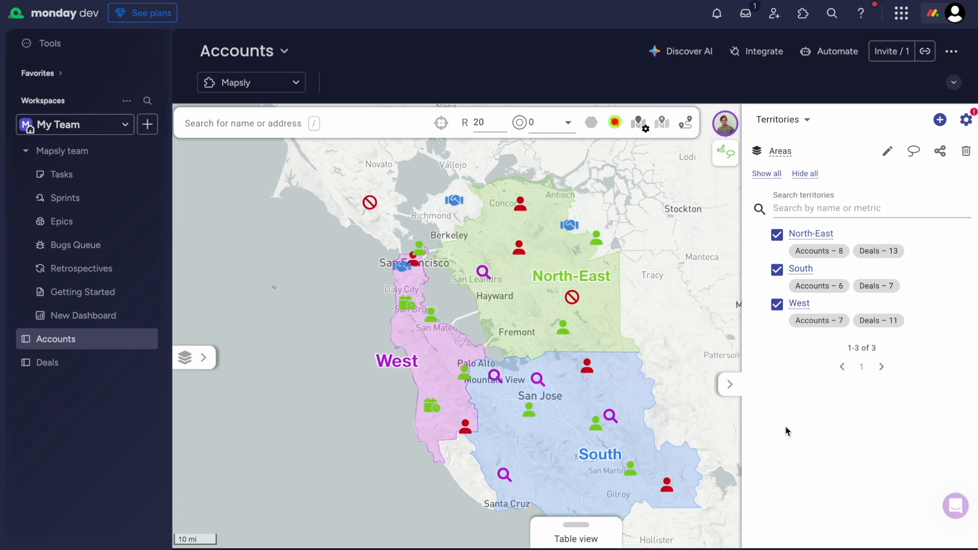
# - Inspect the population, area, accounts, deals and amount metrics of the North-East, West and South territories on the map
pyautogui.moveTo(543, 310)
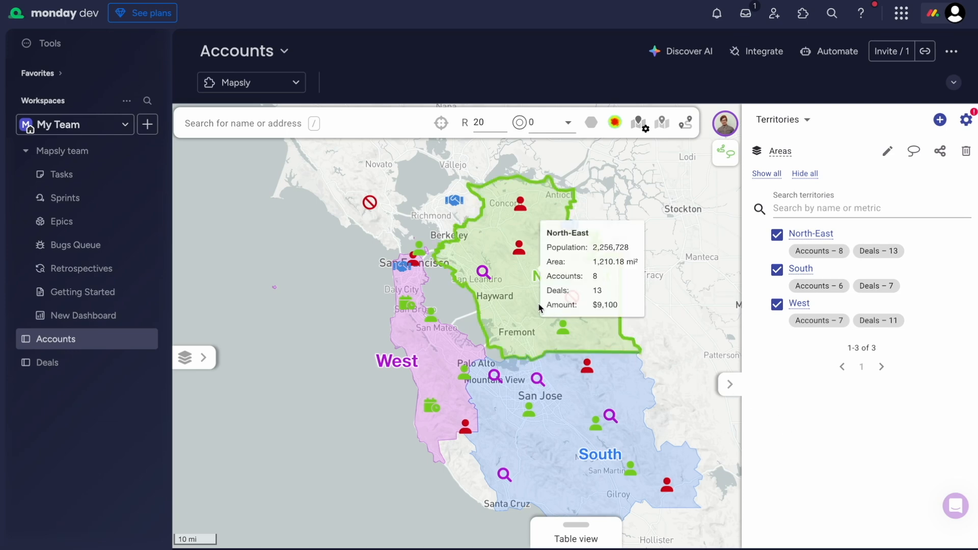
pyautogui.moveTo(432, 355)
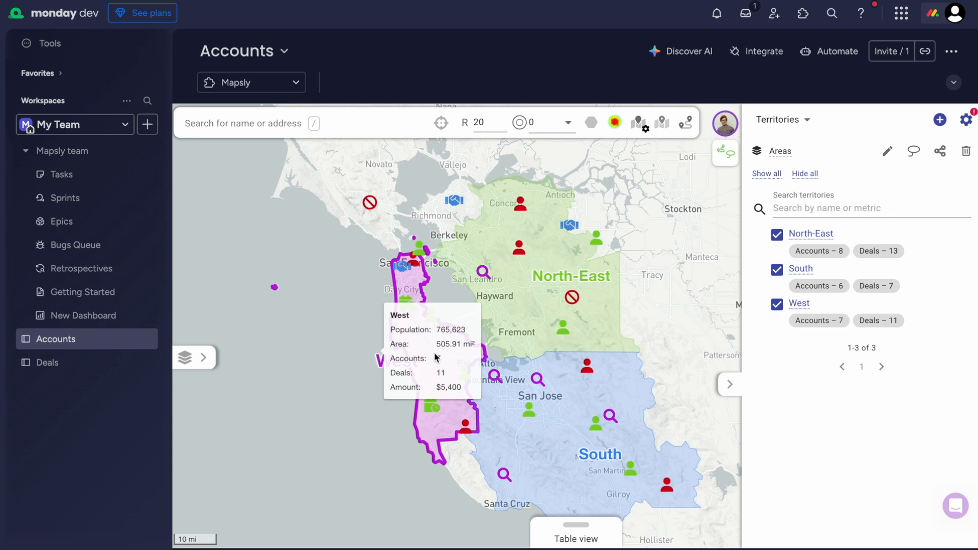
pyautogui.moveTo(543, 409)
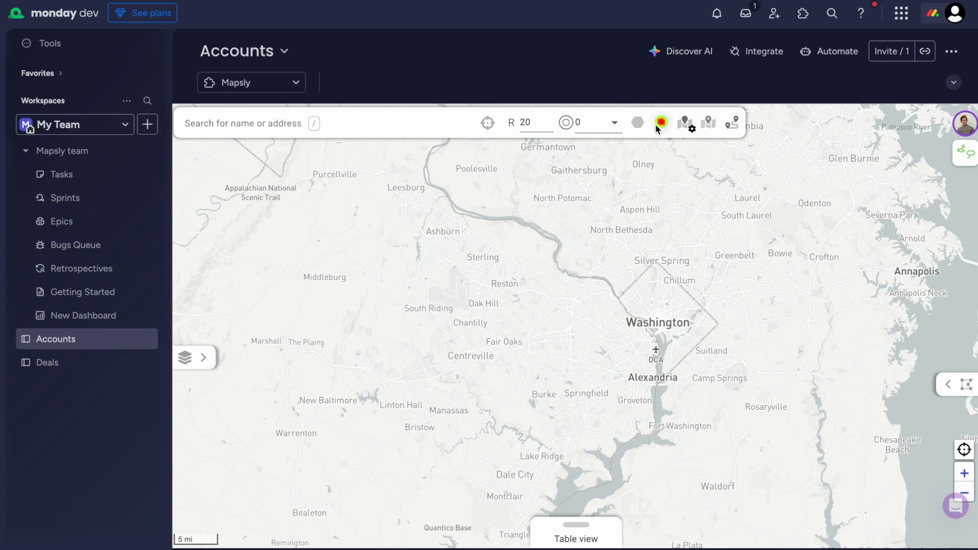
# - Build a record-count heatmap of the entire Account object, adjust its additional settings and refresh it
pyautogui.click(657, 125)
pyautogui.click(625, 318)
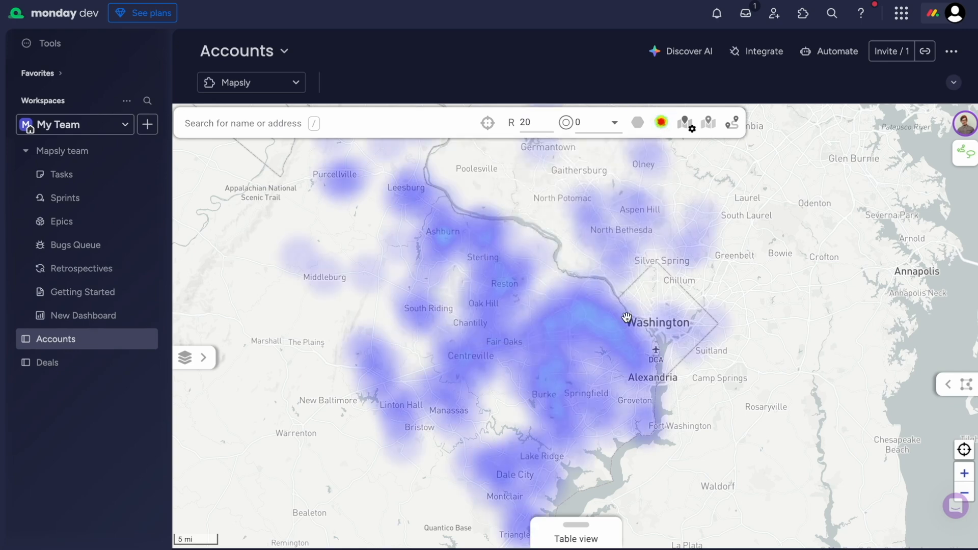
pyautogui.click(661, 122)
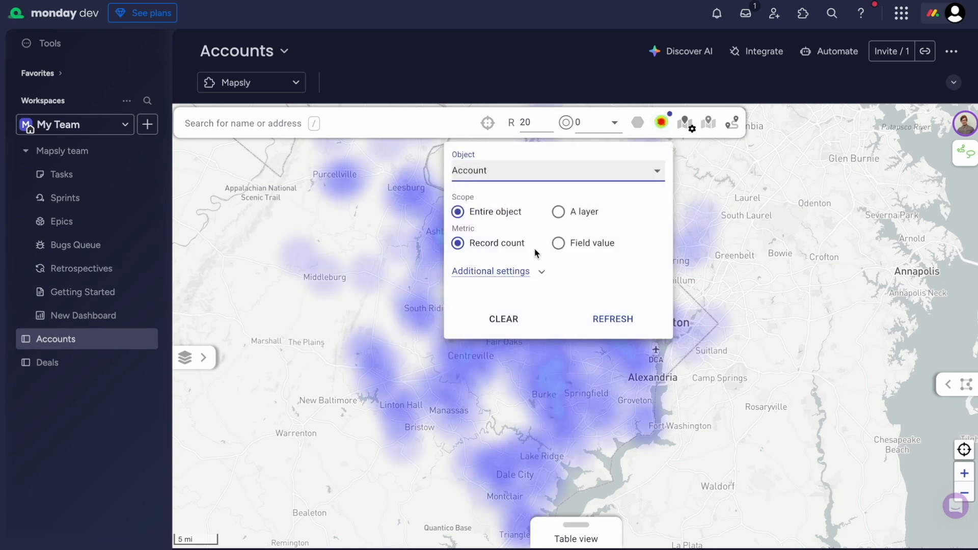
pyautogui.click(540, 271)
pyautogui.moveTo(624, 350); pyautogui.dragTo(608, 350)
pyautogui.moveTo(513, 386); pyautogui.dragTo(525, 386)
pyautogui.click(615, 505)
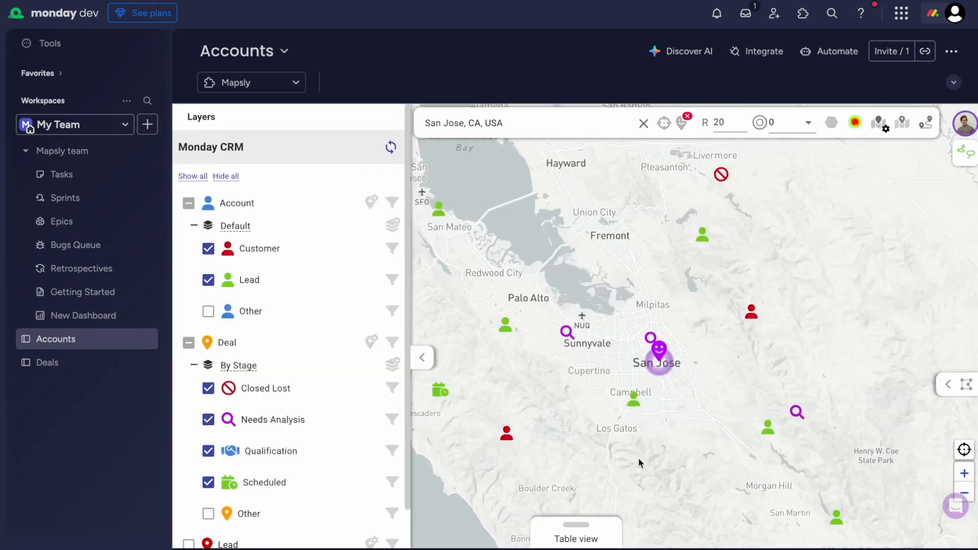
# - Add travel-time isochrones around San Jose and apply them to the map
pyautogui.click(830, 123)
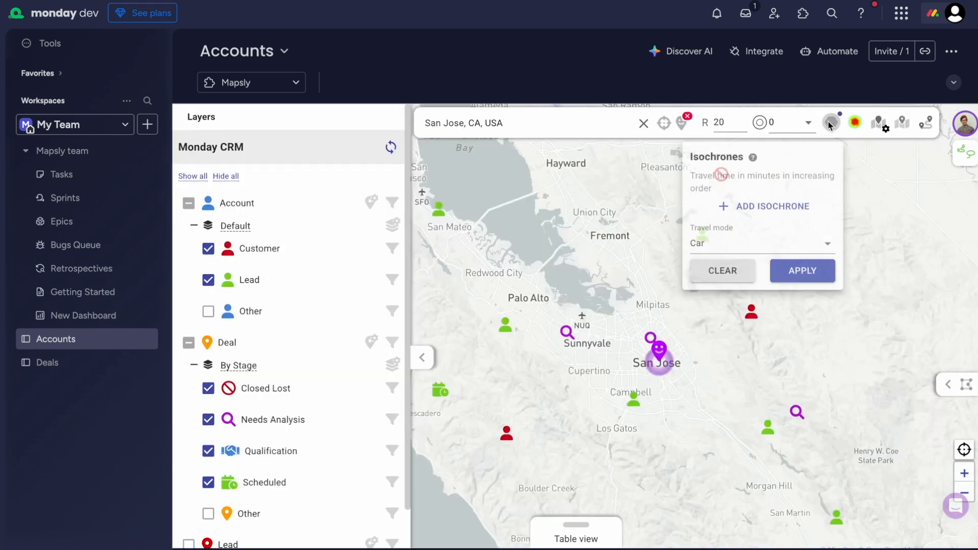
pyautogui.click(767, 206)
pyautogui.click(762, 246)
pyautogui.click(801, 337)
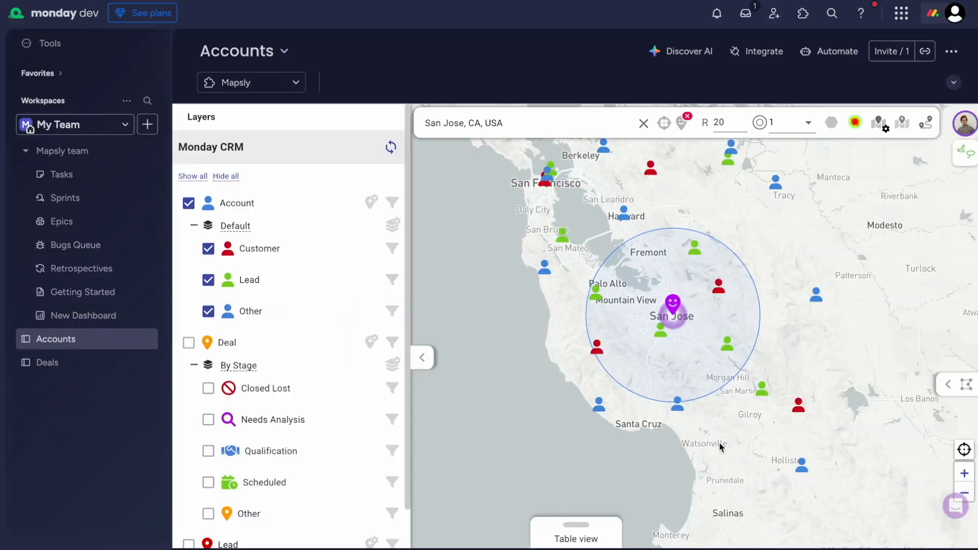
# - Filter the Account table by distance from San Jose with the value 20 and close the table view
pyautogui.click(576, 539)
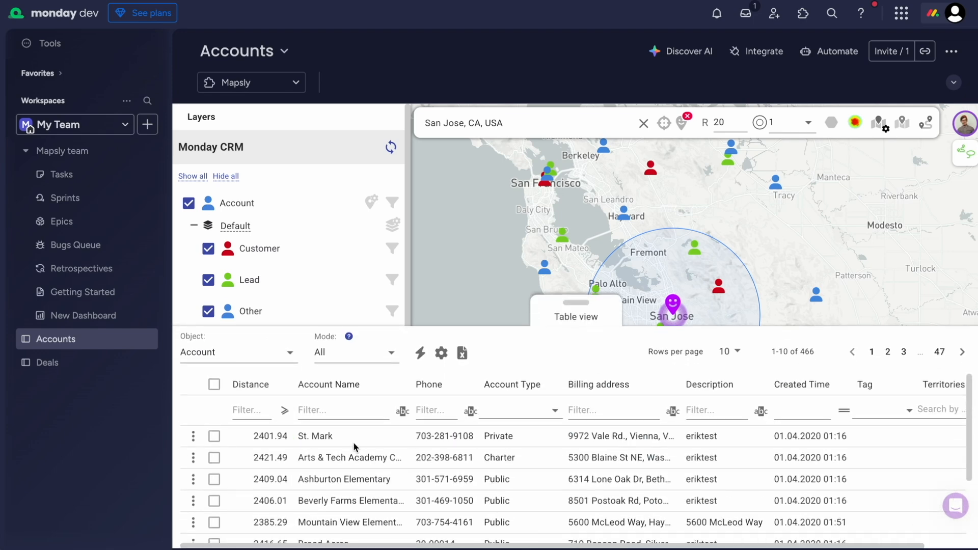
pyautogui.click(284, 410)
pyautogui.click(323, 436)
pyautogui.click(262, 411)
pyautogui.write('20')
pyautogui.click(547, 318)
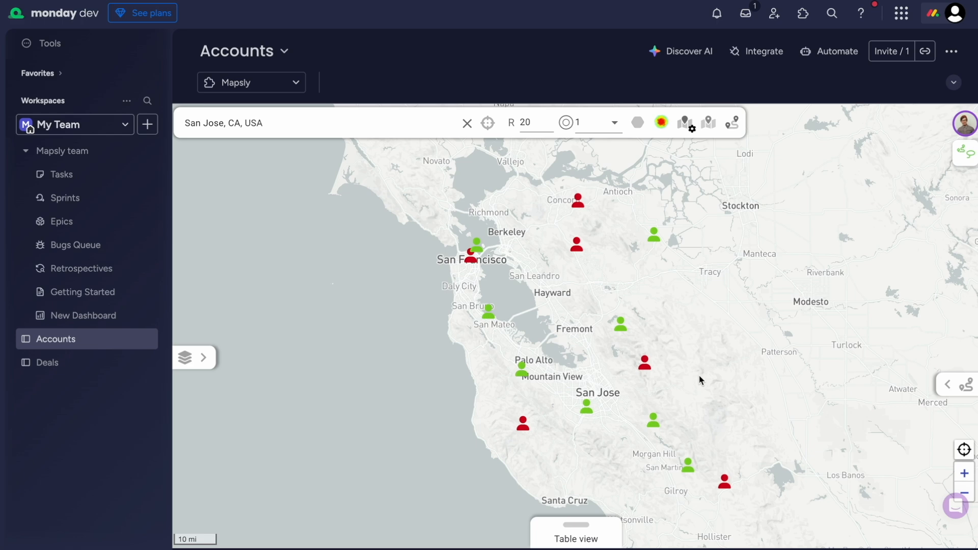
# - Open the route planner and lasso the Bay Area accounts on the map to add them to the route
pyautogui.click(946, 385)
pyautogui.click(725, 152)
pyautogui.moveTo(619, 224)
pyautogui.mouseDown()
pyautogui.moveTo(531, 257)
pyautogui.moveTo(555, 484)
pyautogui.moveTo(698, 405)
pyautogui.mouseUp()
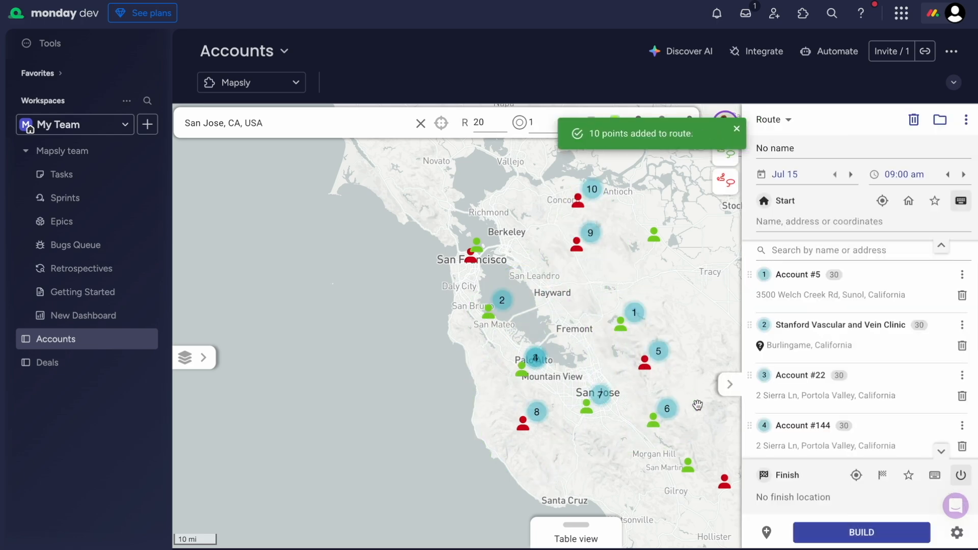
# - Configure the route settings to plan the stops for two users instead of only the current one
pyautogui.click(956, 532)
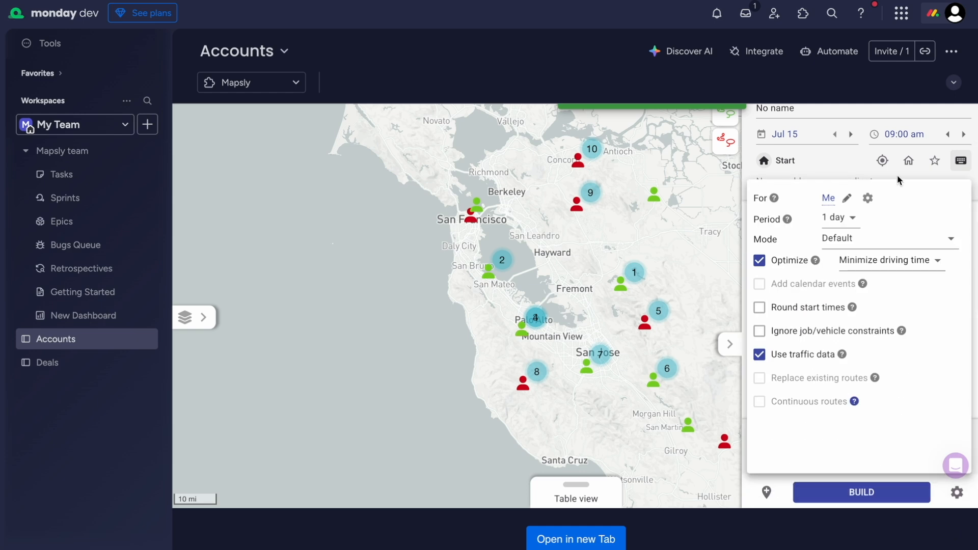
pyautogui.click(845, 197)
pyautogui.click(646, 333)
pyautogui.click(482, 343)
pyautogui.click(410, 282)
pyautogui.click(720, 473)
pyautogui.click(678, 415)
pyautogui.click(873, 302)
pyautogui.click(722, 502)
pyautogui.click(756, 519)
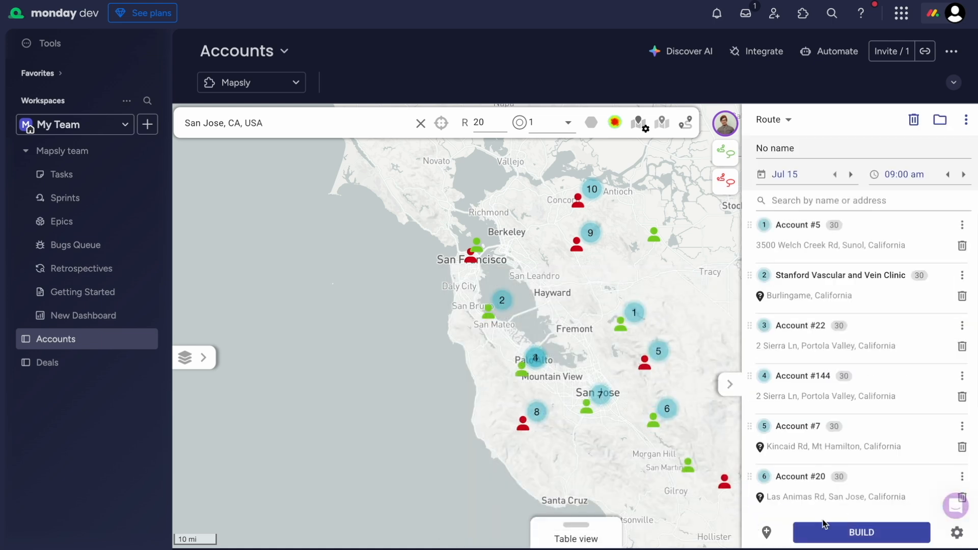
# - Build the Jul 15 routes for both users and save all of them
pyautogui.click(825, 527)
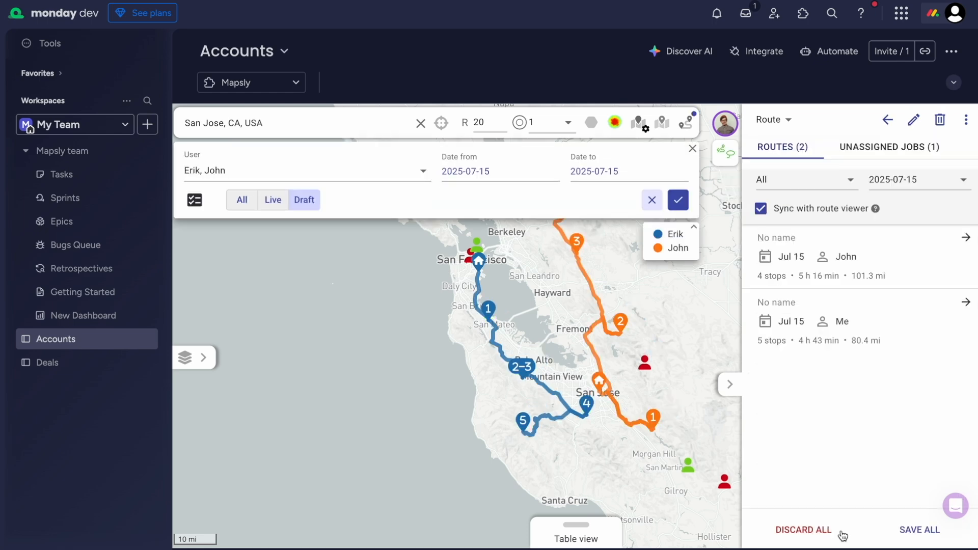
pyautogui.click(904, 530)
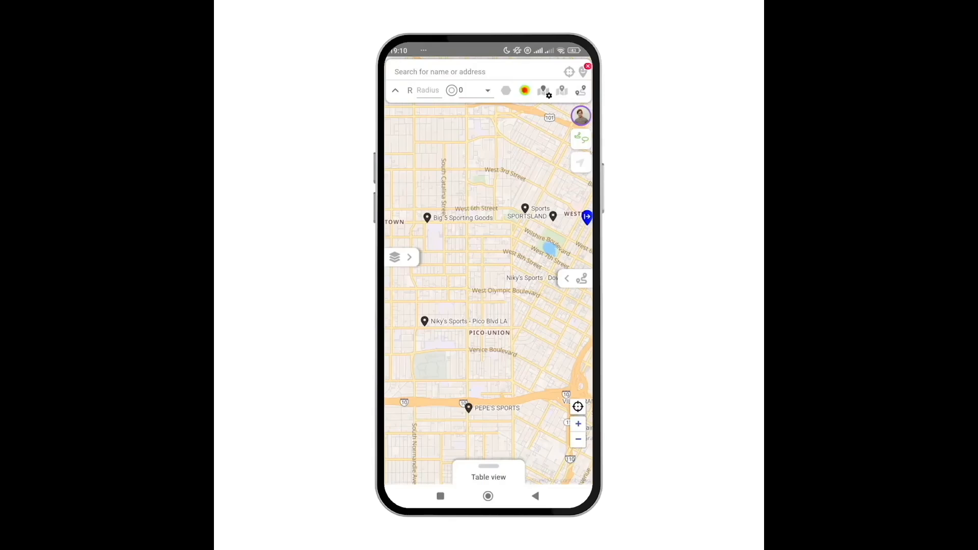
# - In the mobile app, lasso the five sports stores on the Los Angeles map to add them to the route
pyautogui.click(583, 136)
pyautogui.moveTo(558, 175)
pyautogui.mouseDown()
pyautogui.moveTo(402, 292)
pyautogui.moveTo(541, 313)
pyautogui.mouseUp()
pyautogui.moveTo(549, 249); pyautogui.dragTo(557, 176)
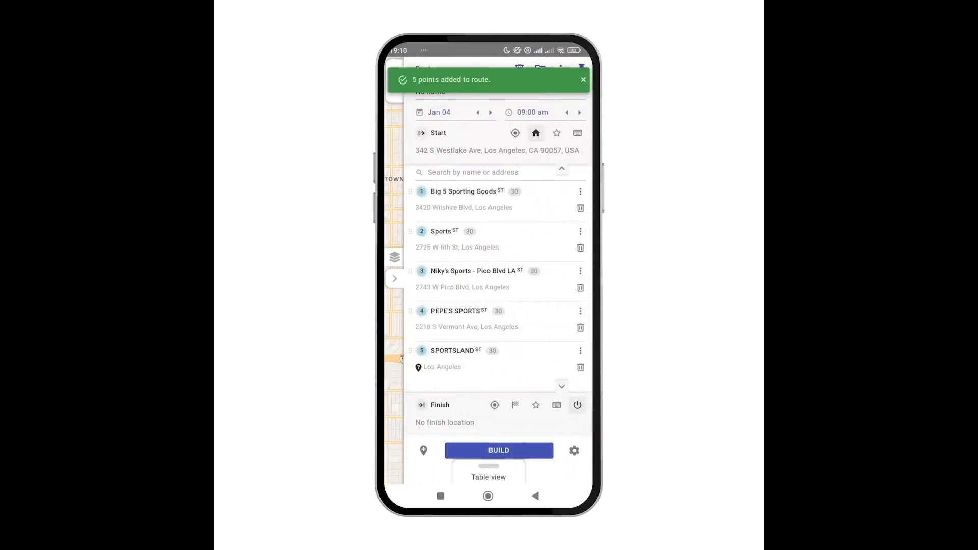
# - Adjust the build settings and build the route through the five sports stores
pyautogui.click(574, 450)
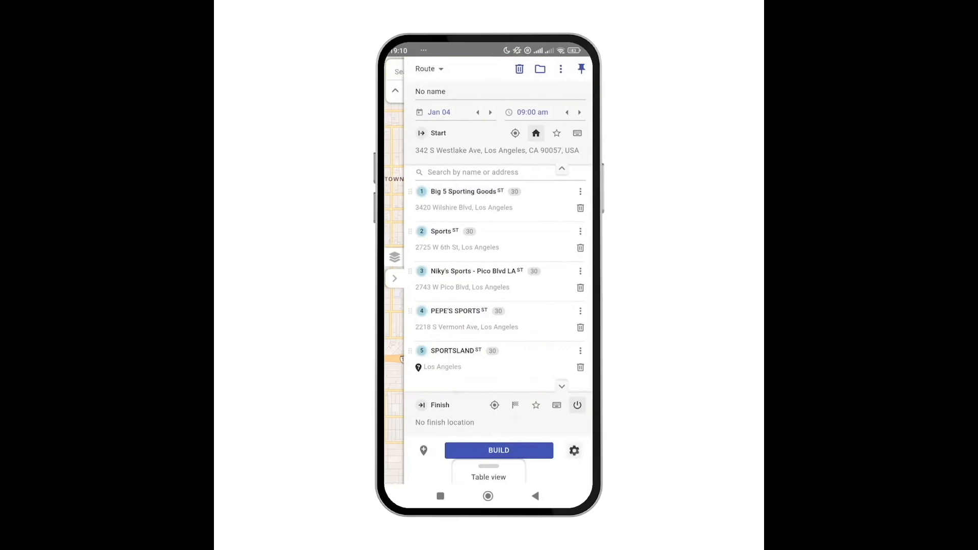
pyautogui.click(418, 299)
pyautogui.click(573, 451)
pyautogui.click(504, 450)
pyautogui.click(498, 448)
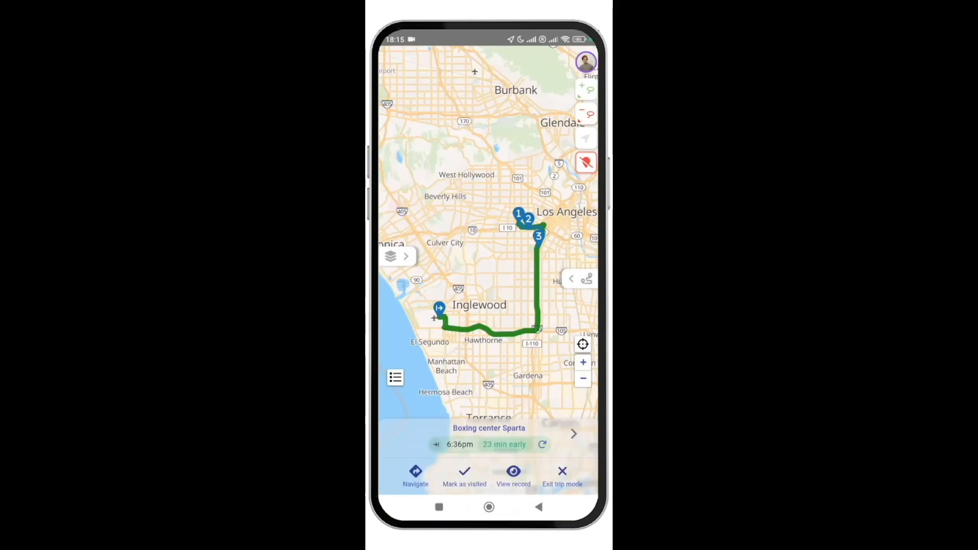
# - Open driving directions to the Boxing center Sparta stop in Google Maps and return to the trip
pyautogui.click(416, 476)
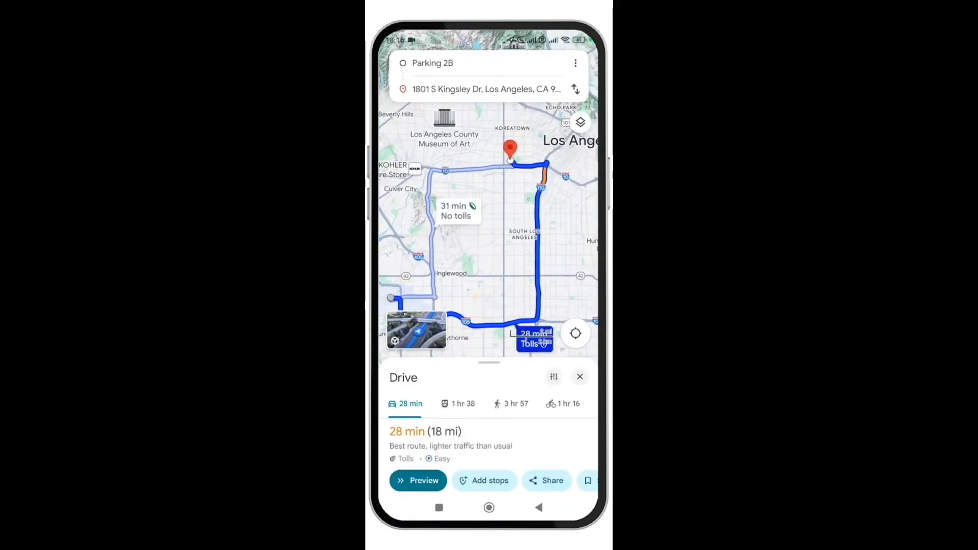
pyautogui.click(538, 507)
pyautogui.click(538, 508)
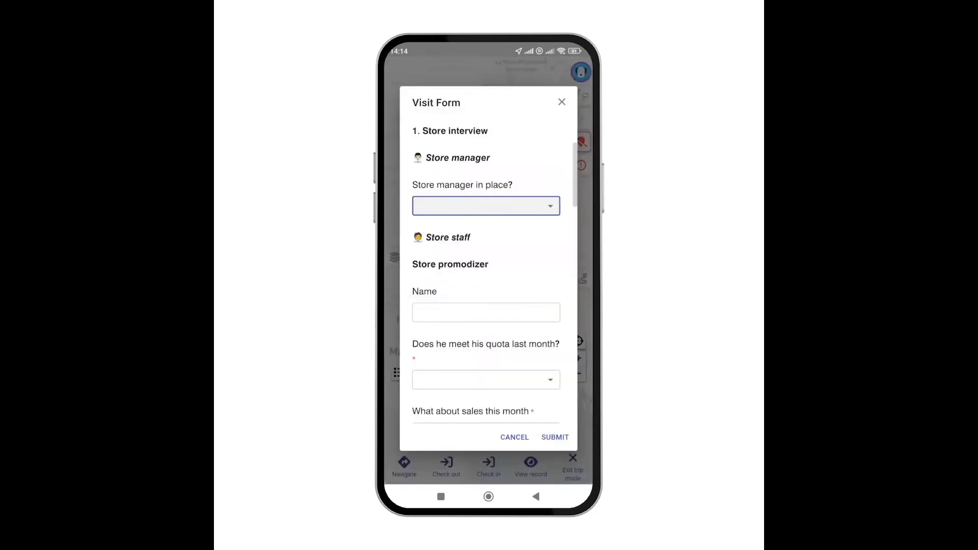
# - Answer Yes to both "Store manager in place?" and "Did you talk to him?" in the Visit Form
pyautogui.click(548, 204)
pyautogui.click(437, 206)
pyautogui.click(548, 258)
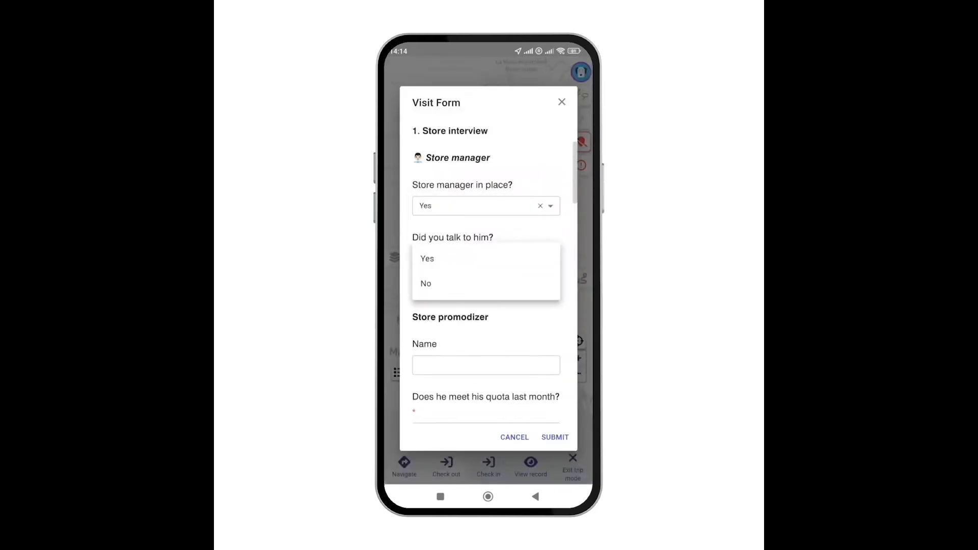
pyautogui.click(430, 258)
# - Fill in the store manager's name, set the promodizers' incentive answer to Happy, rate his happiness with Green, and enter "No" for Requests
pyautogui.click(486, 311)
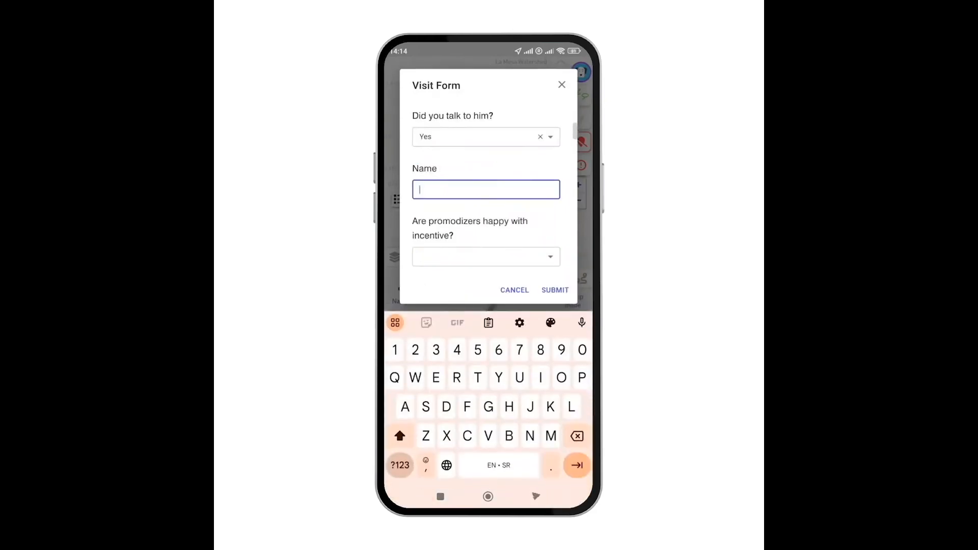
pyautogui.write('John')
pyautogui.click(516, 254)
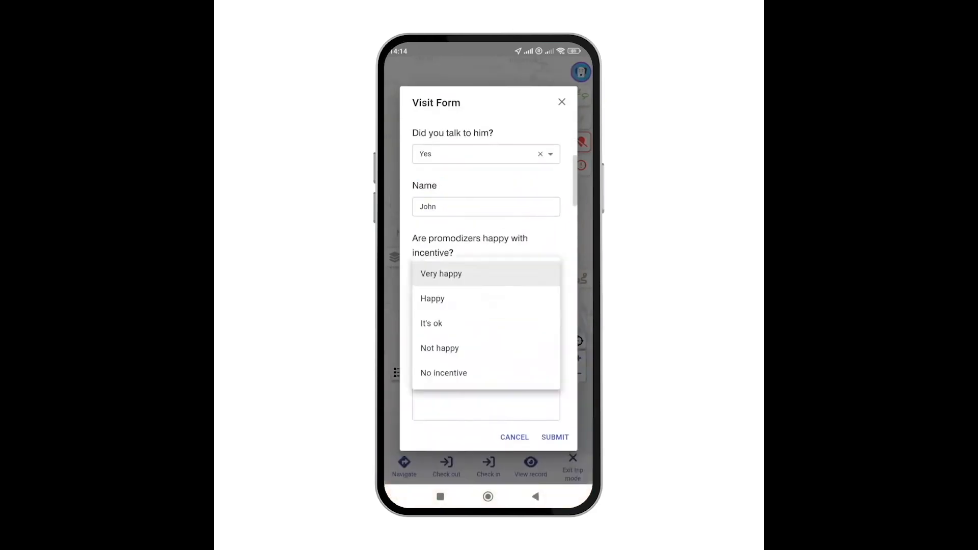
pyautogui.click(427, 299)
pyautogui.click(511, 340)
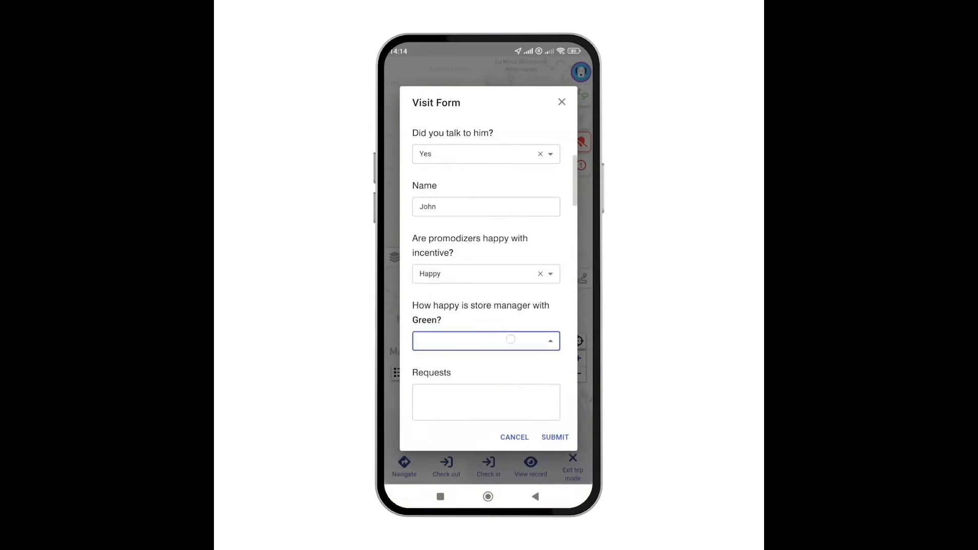
pyautogui.click(432, 365)
pyautogui.click(480, 404)
pyautogui.write('No')
# - Add a photo of the entrance to the Marketing materials section by taking it with the camera
pyautogui.scroll(-10, 503, 304)
pyautogui.scroll(-5, 503, 305)
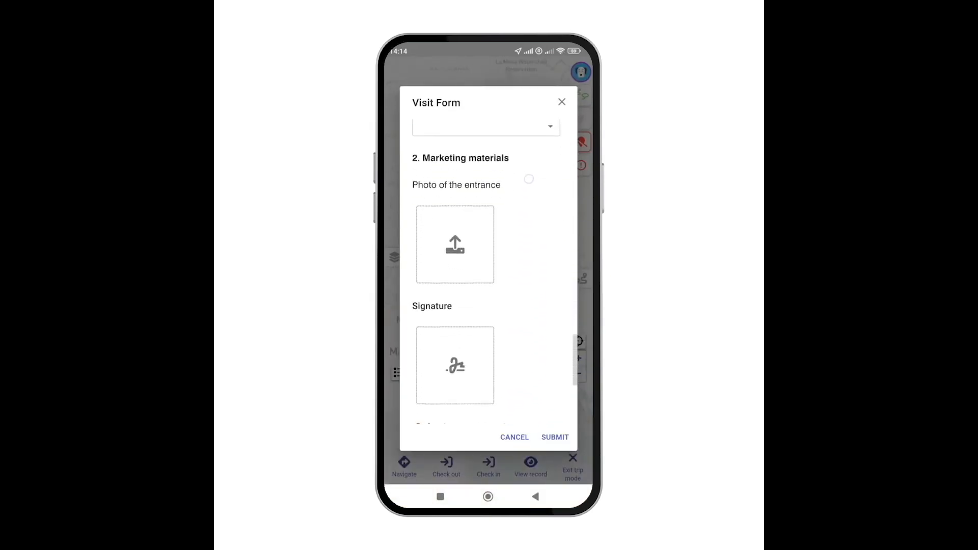
pyautogui.click(455, 219)
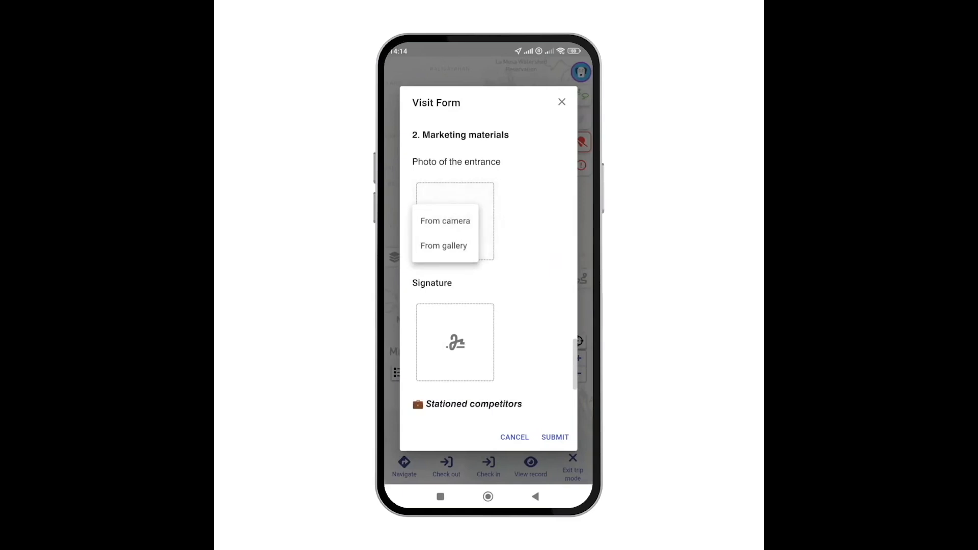
pyautogui.click(454, 221)
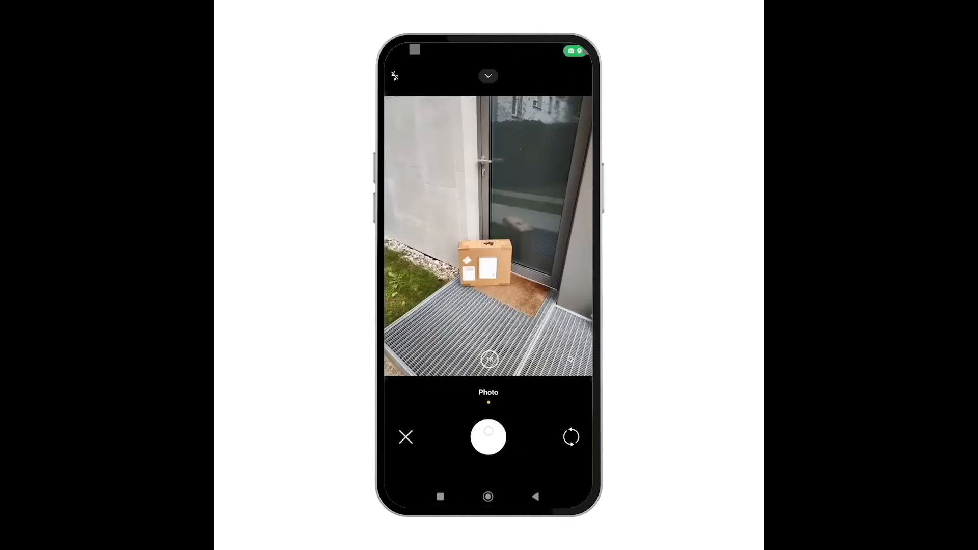
pyautogui.click(487, 435)
pyautogui.click(541, 437)
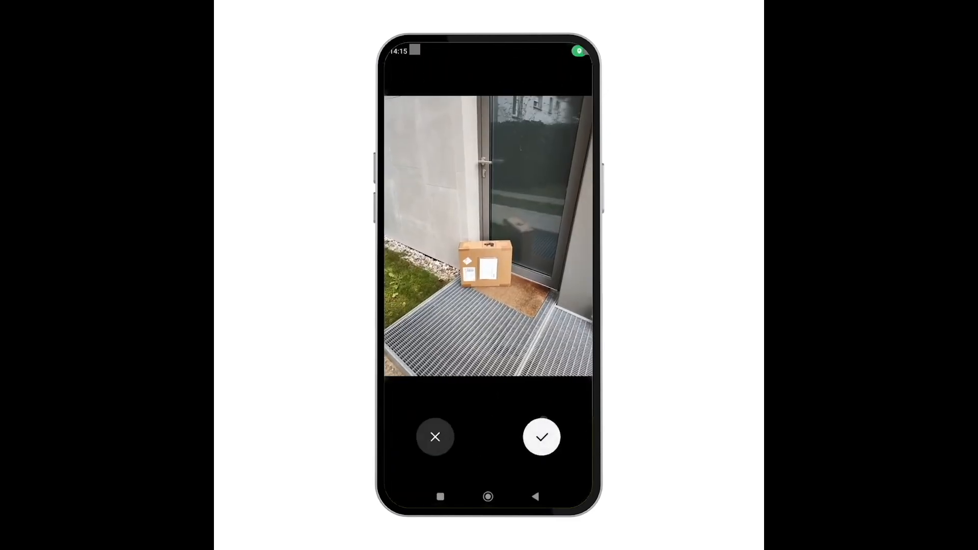
# - Draw a signature by hand in the Visit Form's Signature field and save it
pyautogui.click(453, 351)
pyautogui.moveTo(412, 316)
pyautogui.mouseDown()
pyautogui.moveTo(527, 331)
pyautogui.moveTo(561, 288)
pyautogui.mouseUp()
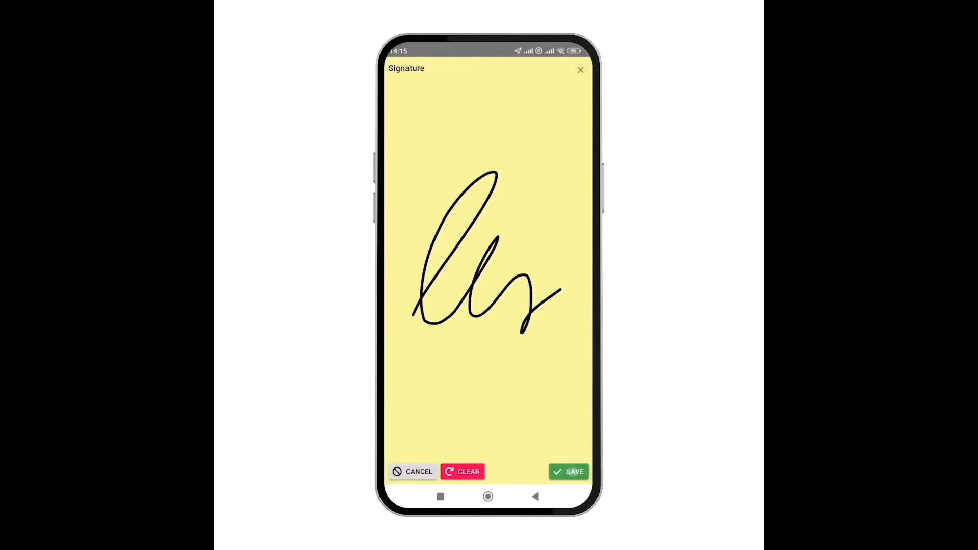
pyautogui.click(569, 471)
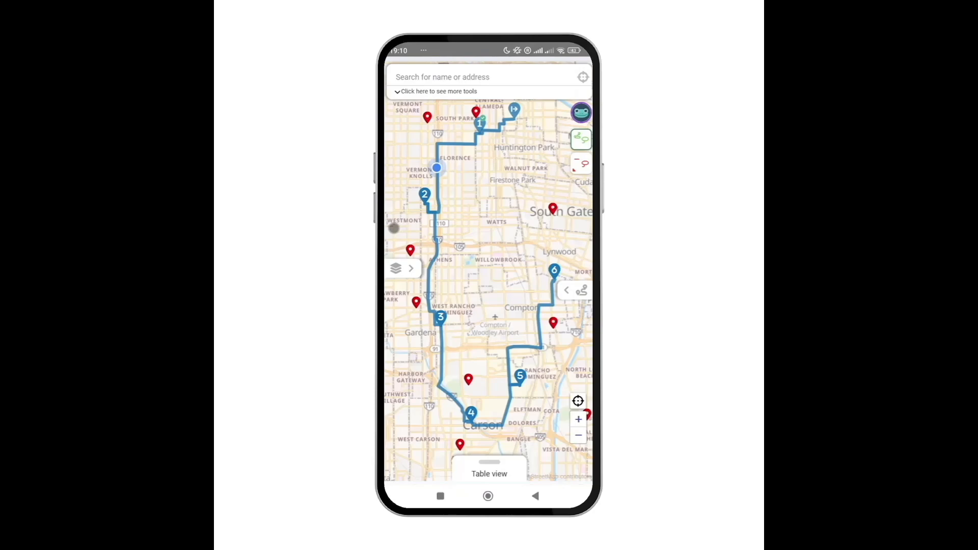
pyautogui.moveTo(393, 228)
pyautogui.mouseDown()
pyautogui.moveTo(447, 288)
pyautogui.moveTo(408, 319)
pyautogui.mouseUp()
pyautogui.click(567, 290)
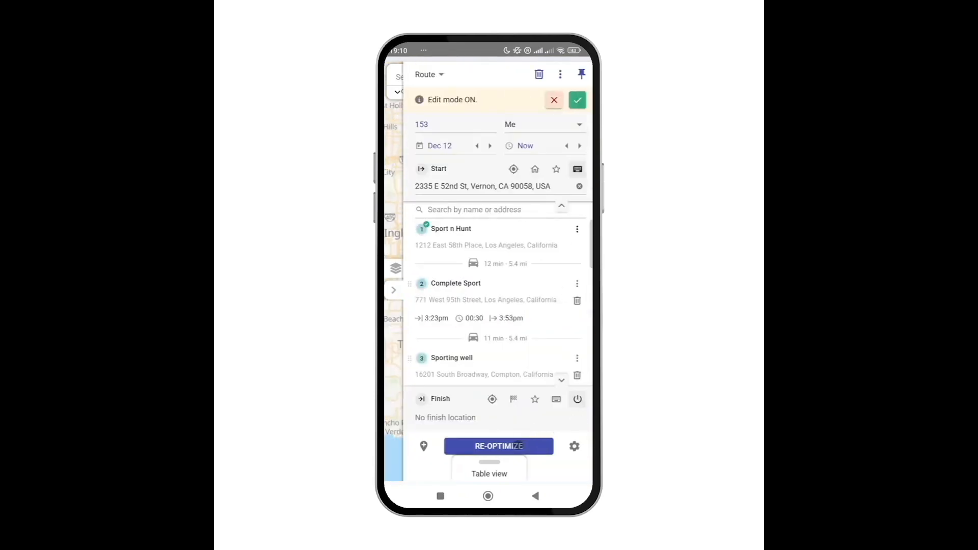
pyautogui.click(518, 446)
pyautogui.click(577, 100)
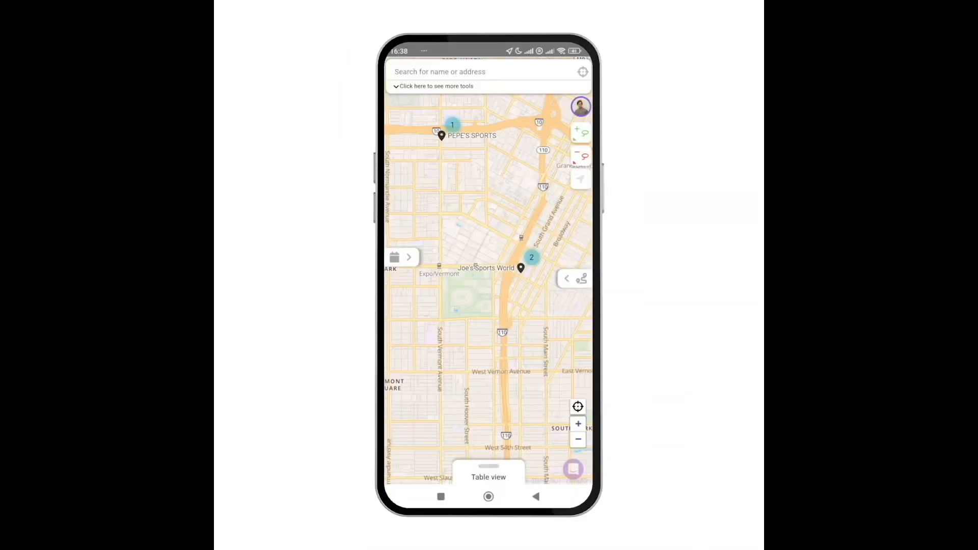
# - Check the January 8 calendar, then build the route through PEPE'S SPORTS and Joe's Sports World with calendar events added
pyautogui.click(408, 257)
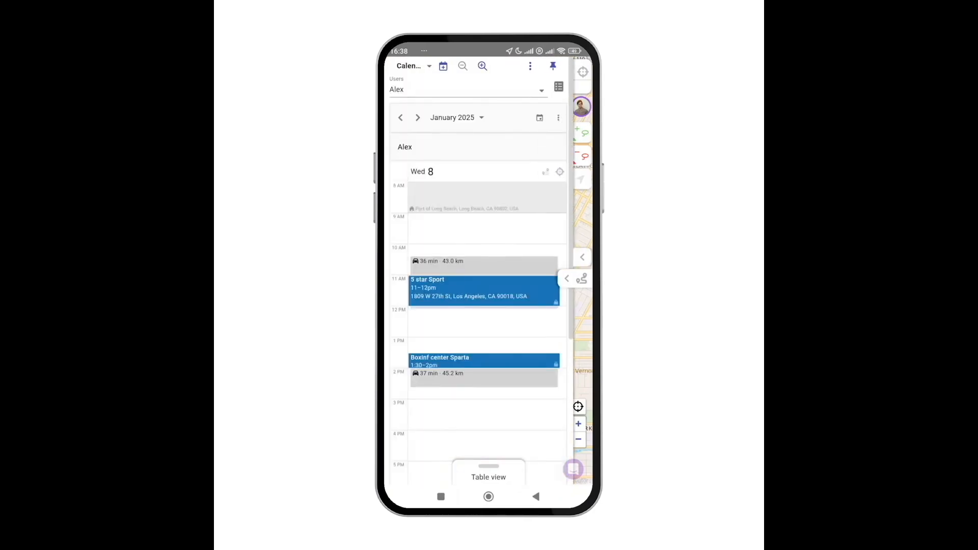
pyautogui.click(582, 257)
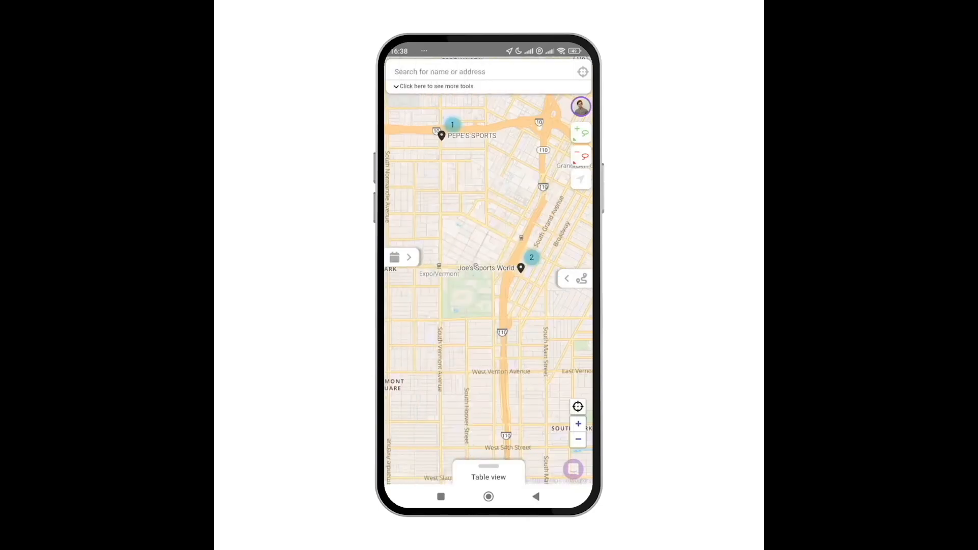
pyautogui.click(578, 278)
pyautogui.click(573, 450)
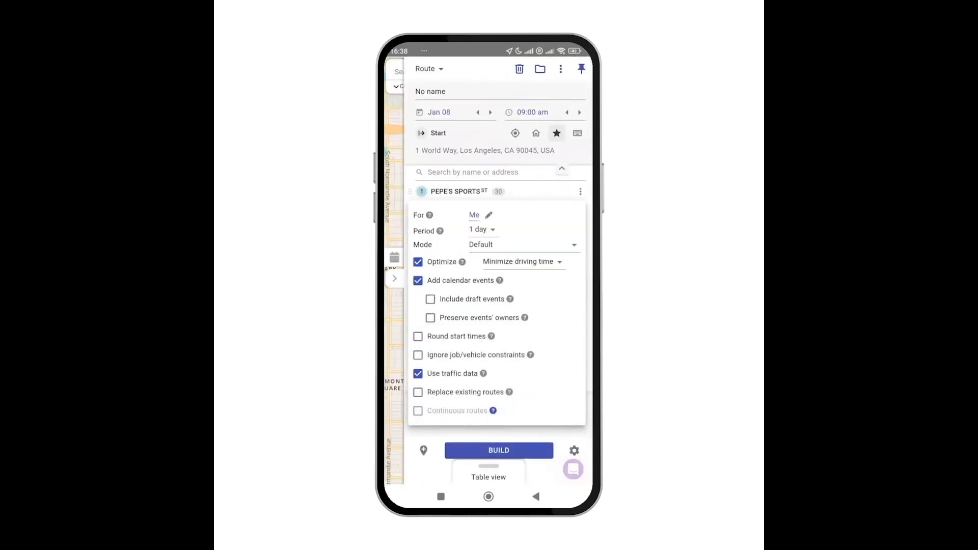
pyautogui.click(574, 450)
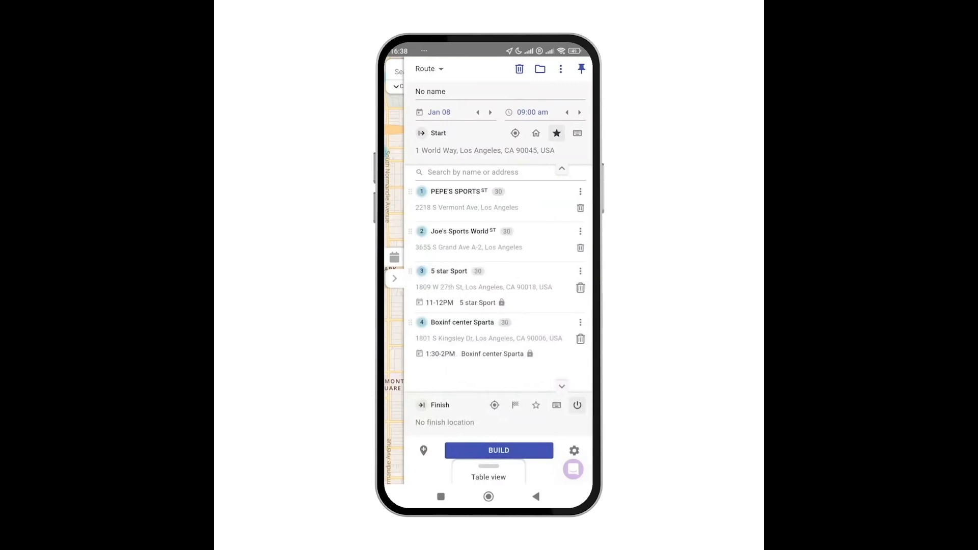
pyautogui.click(498, 450)
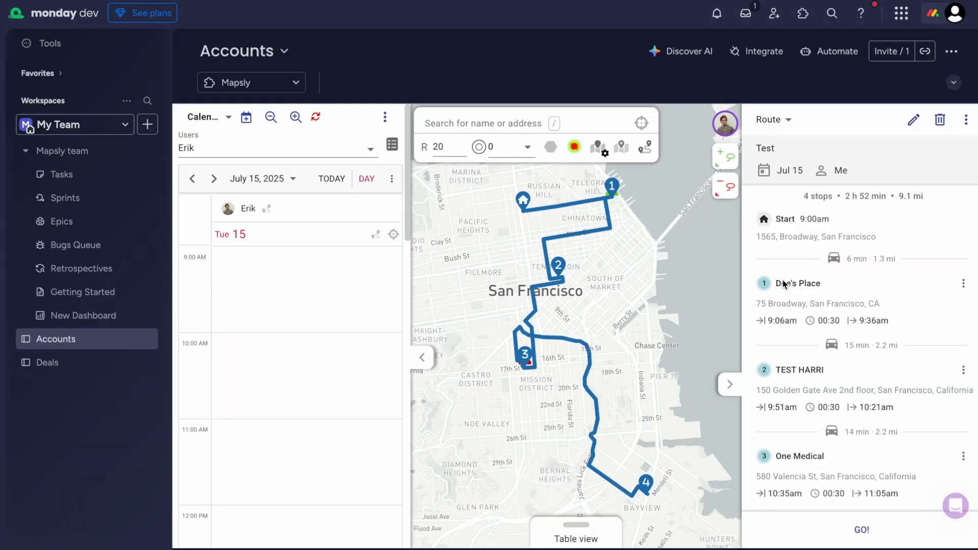
# - Export the Test route's four stops to Google Calendar as events for July 15, 2025
pyautogui.click(966, 119)
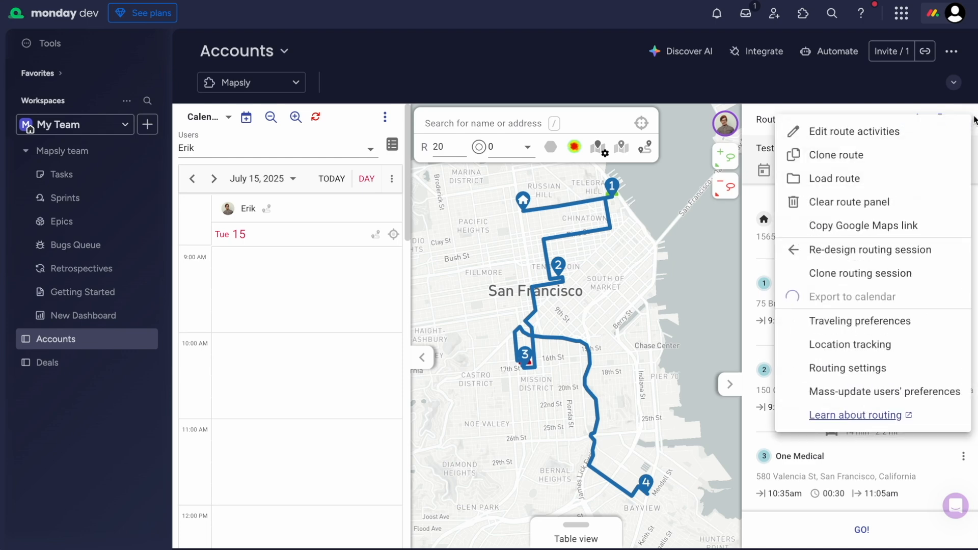
pyautogui.click(848, 296)
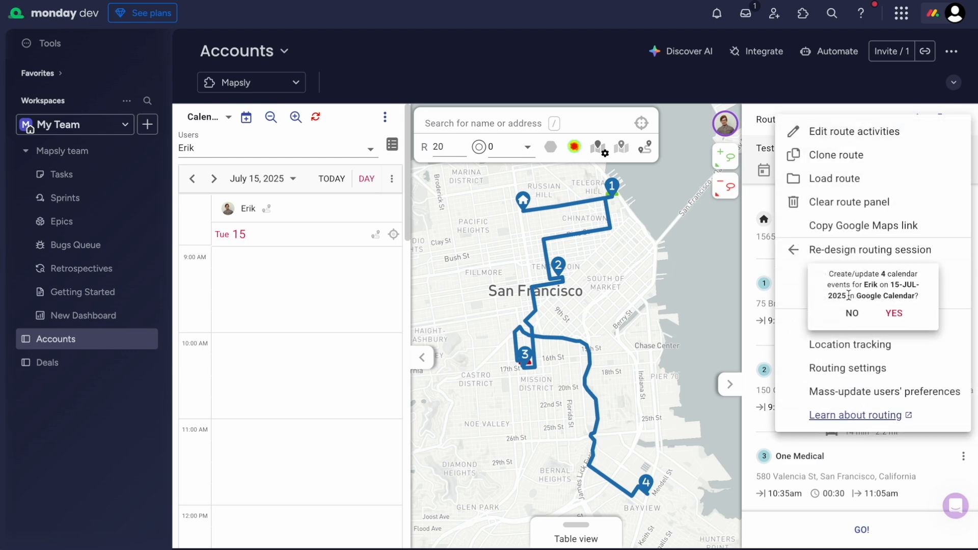
pyautogui.click(883, 310)
pyautogui.click(746, 370)
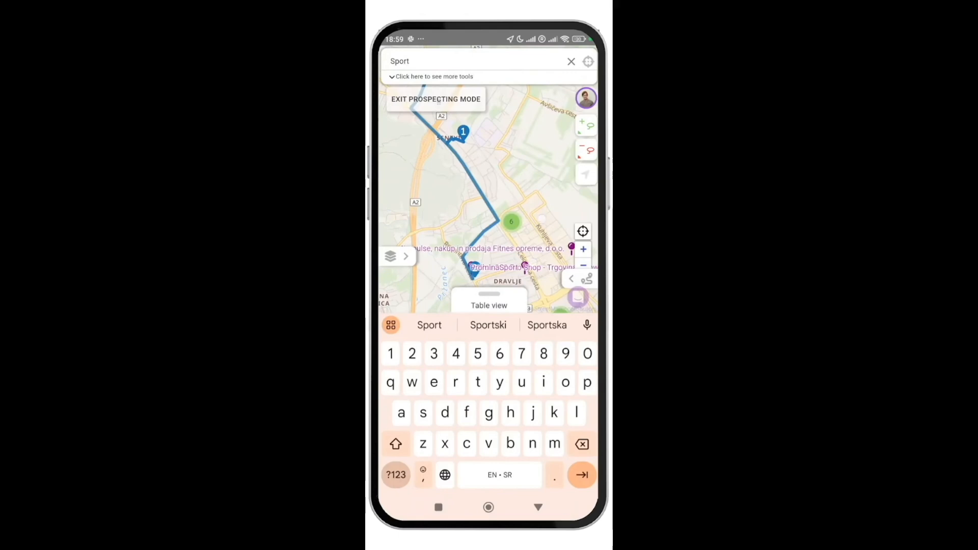
# - Explore the Sport search prospects on the mobile map around the route in prospecting mode
pyautogui.scroll(3, 512, 221)
pyautogui.click(537, 507)
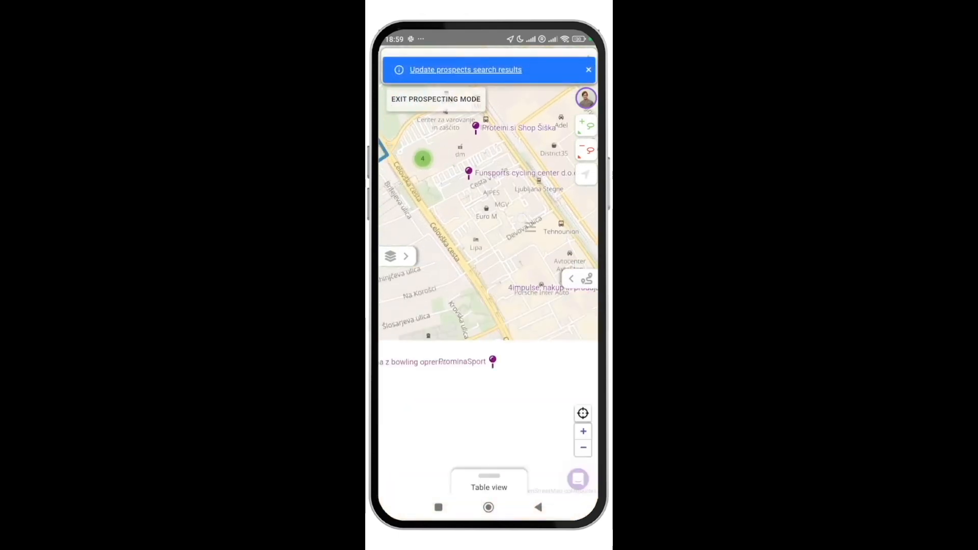
pyautogui.moveTo(474, 260); pyautogui.dragTo(487, 278)
pyautogui.click(483, 284)
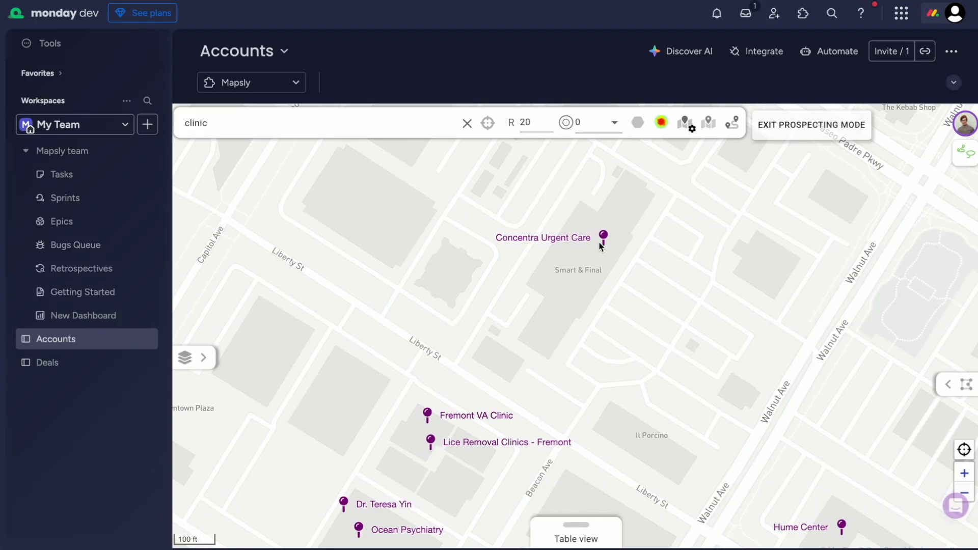
# - View the details of the Concentra Urgent Care and Lice Removal Clinics - Fremont prospects on the clinic search map
pyautogui.click(601, 239)
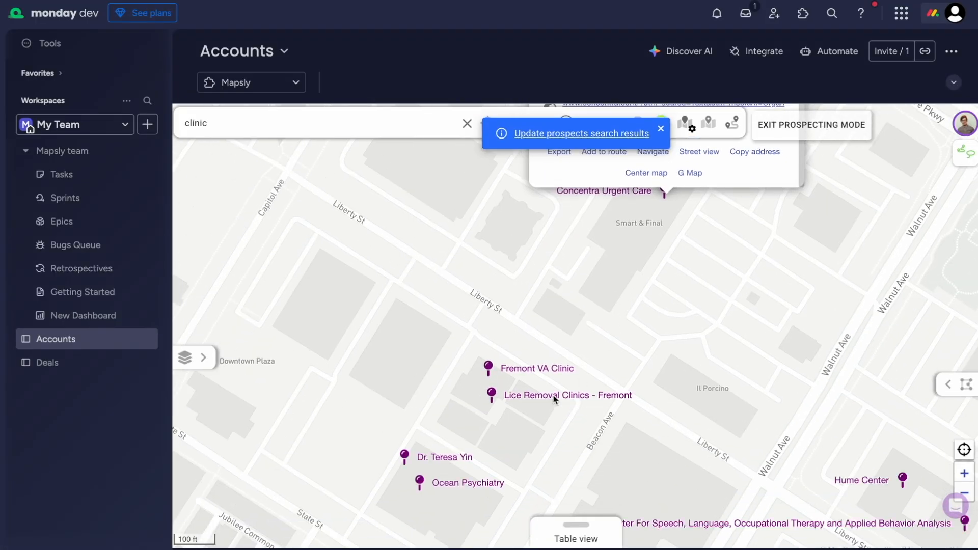
pyautogui.click(553, 395)
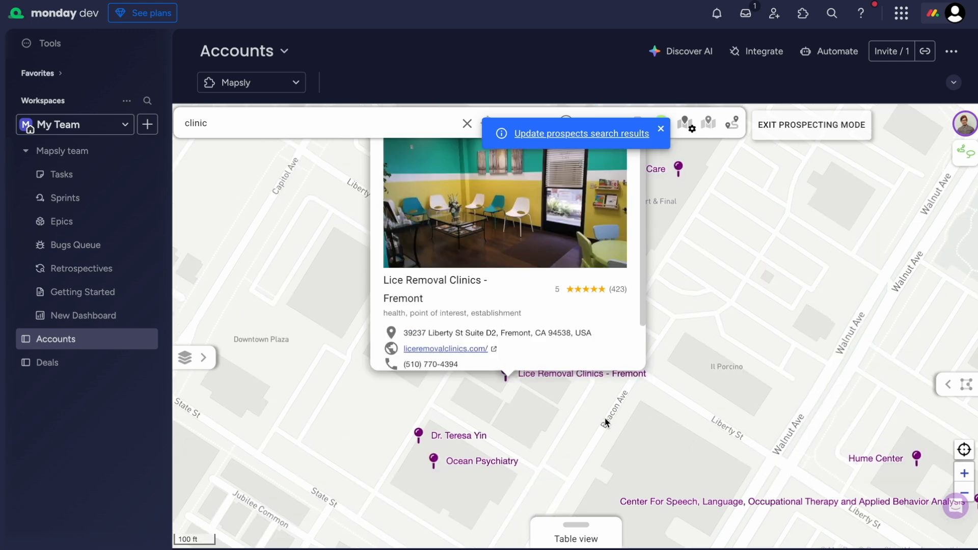
pyautogui.scroll(-1, 586, 319)
# - Set up the Lice Removal Clinics - Fremont prospect's export to Monday CRM as an Account, and close the export dialog
pyautogui.click(408, 335)
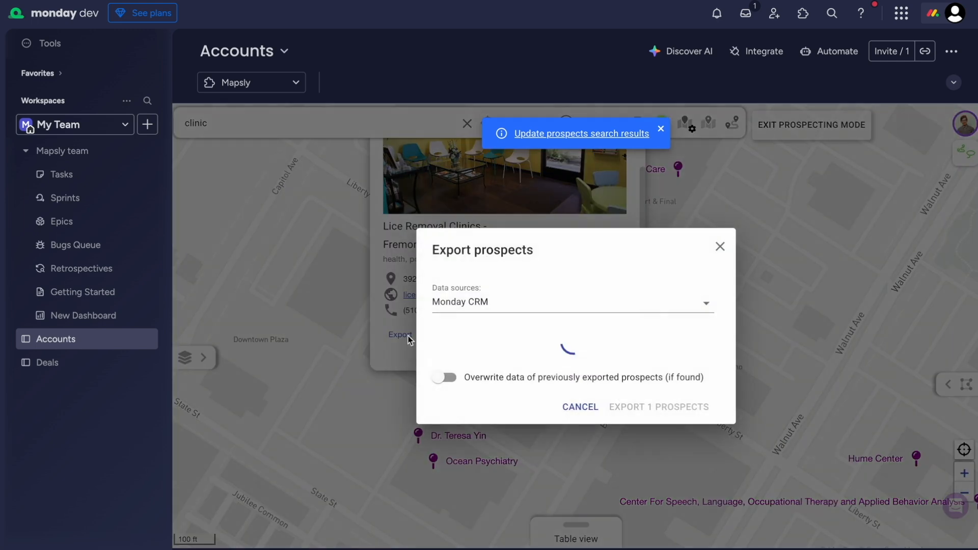
pyautogui.click(408, 339)
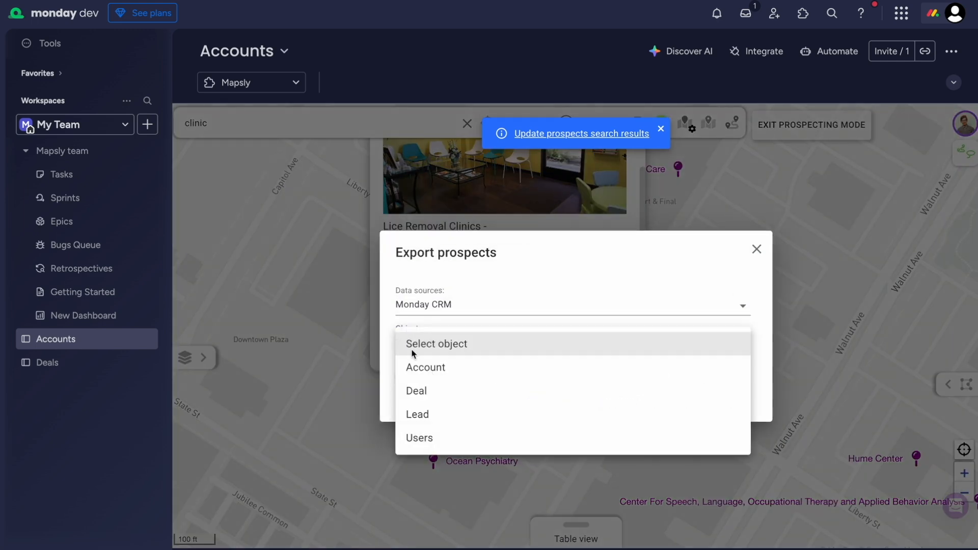
pyautogui.click(418, 369)
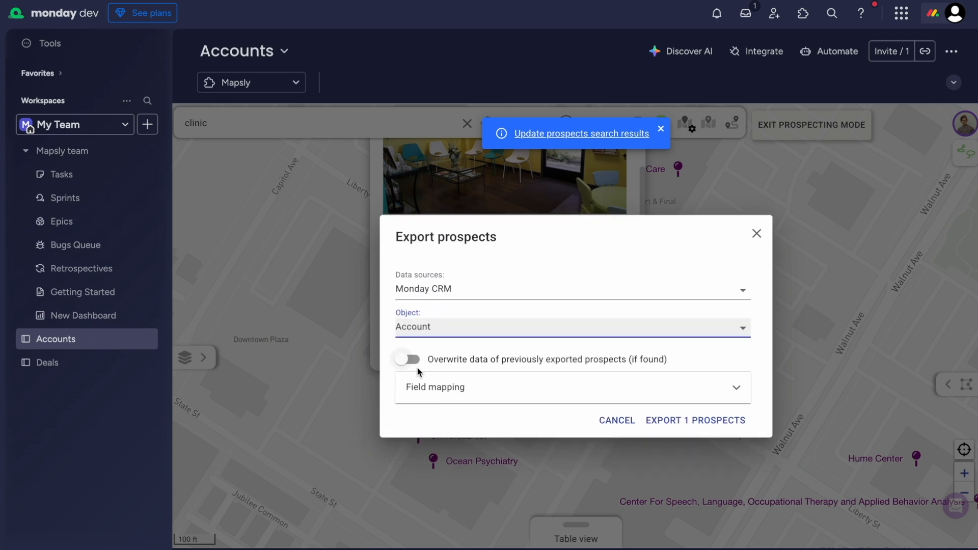
pyautogui.click(756, 233)
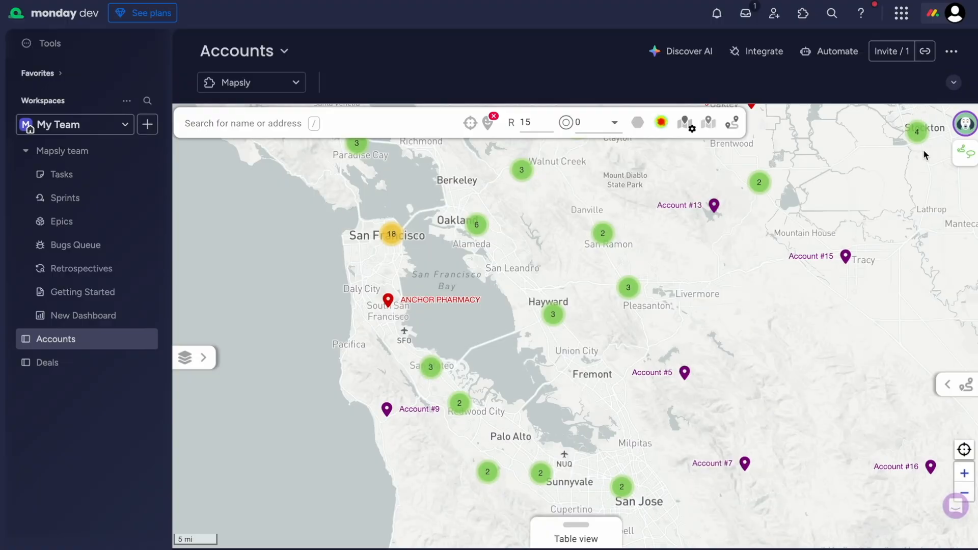
# - Open the Routing — Overview dashboard in Mapsly's Analytics
pyautogui.click(963, 124)
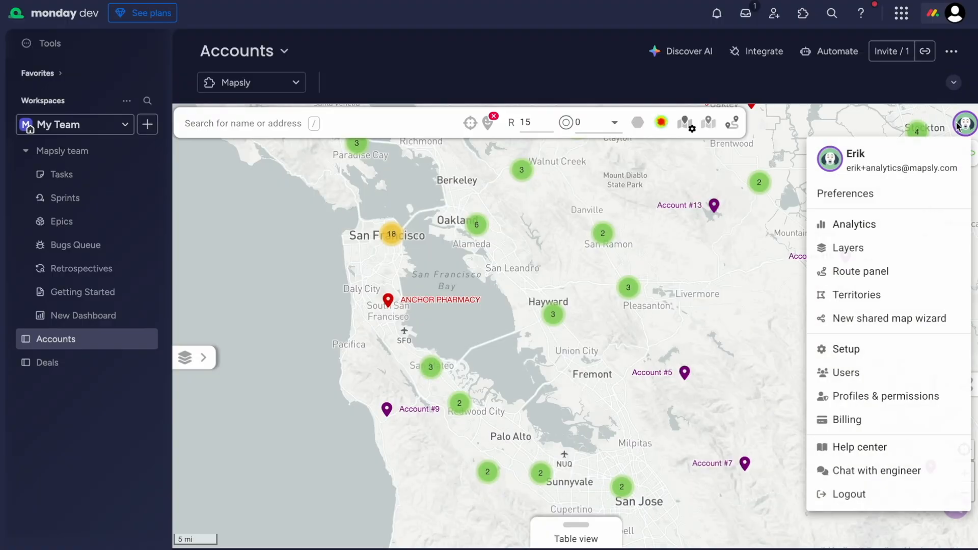
pyautogui.click(889, 224)
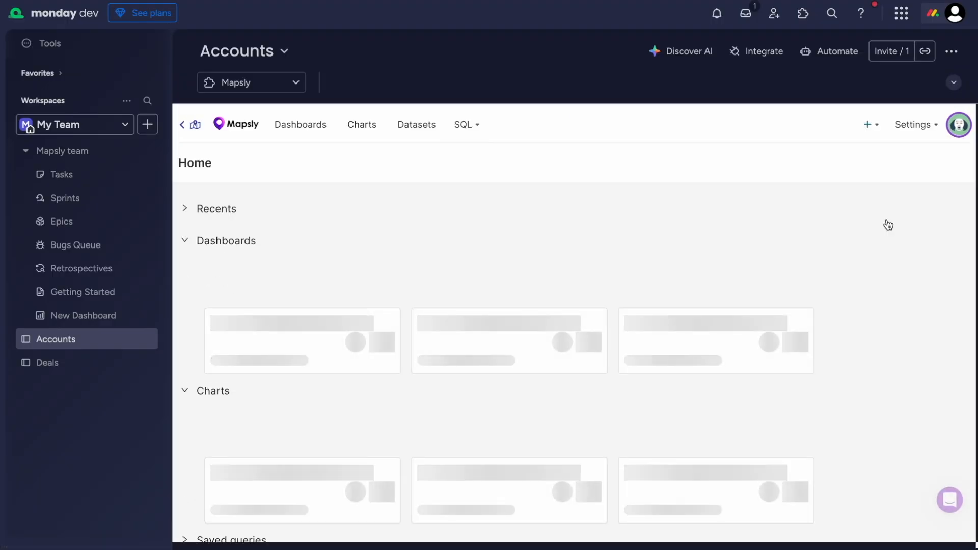
pyautogui.click(696, 337)
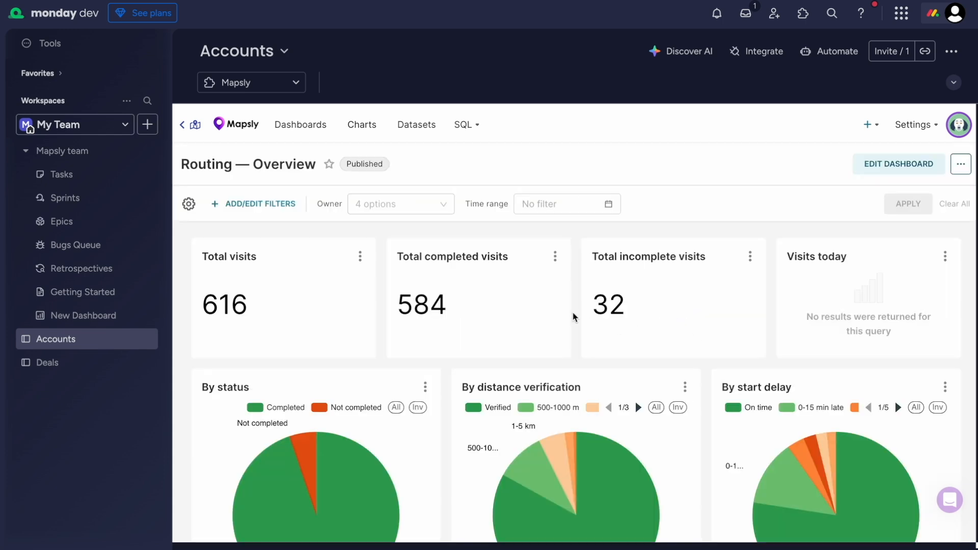
# - Filter the Routing — Overview dashboard to the third listed owner and review that owner's visit charts
pyautogui.click(413, 210)
pyautogui.click(406, 294)
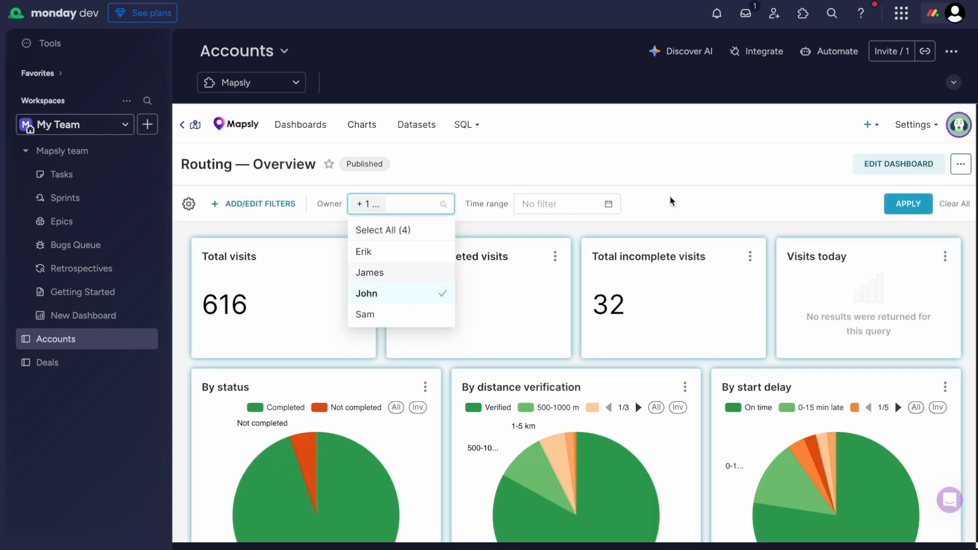
pyautogui.click(904, 203)
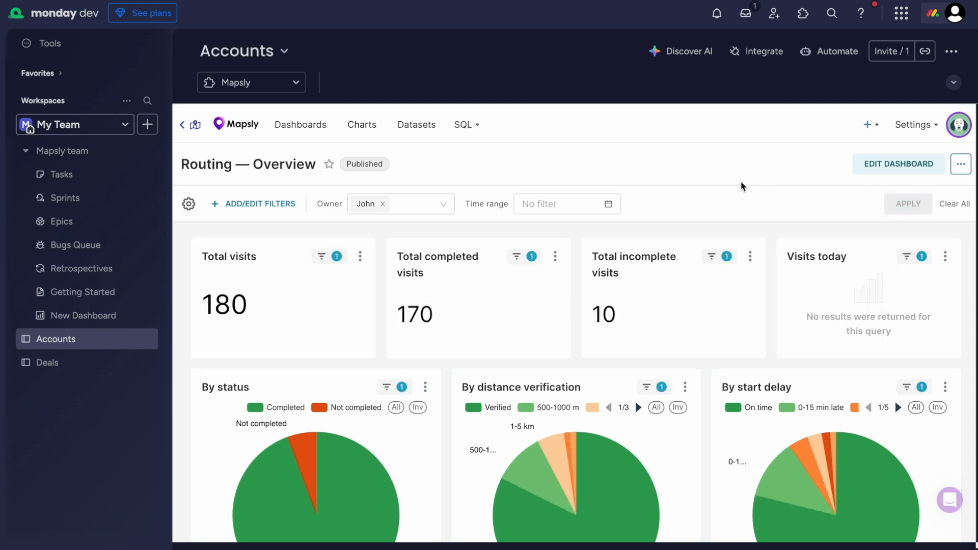
pyautogui.scroll(-10, 741, 186)
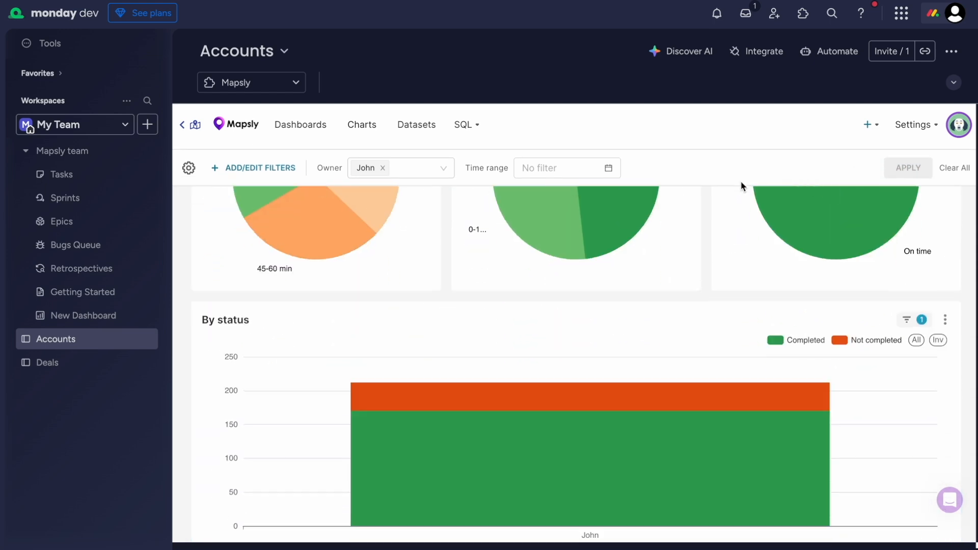
pyautogui.scroll(-4, 741, 181)
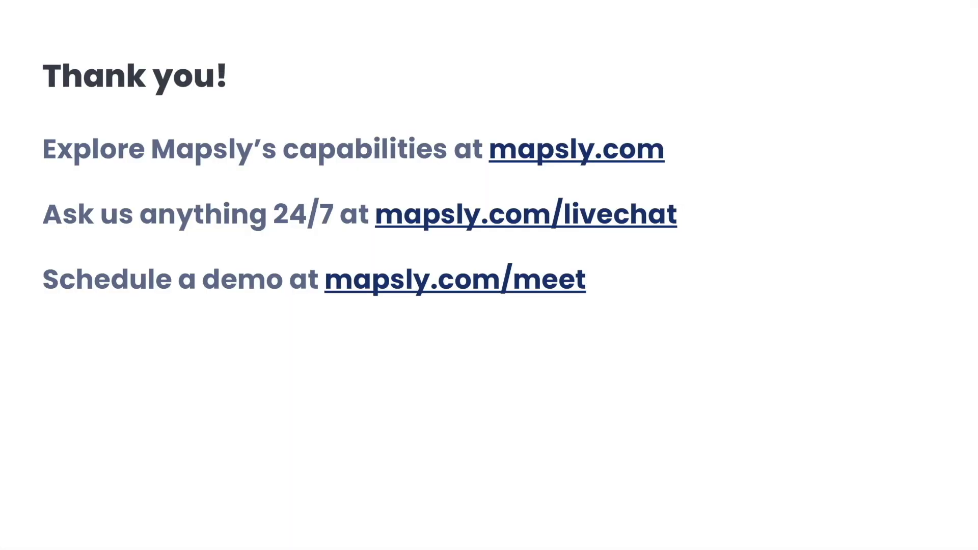